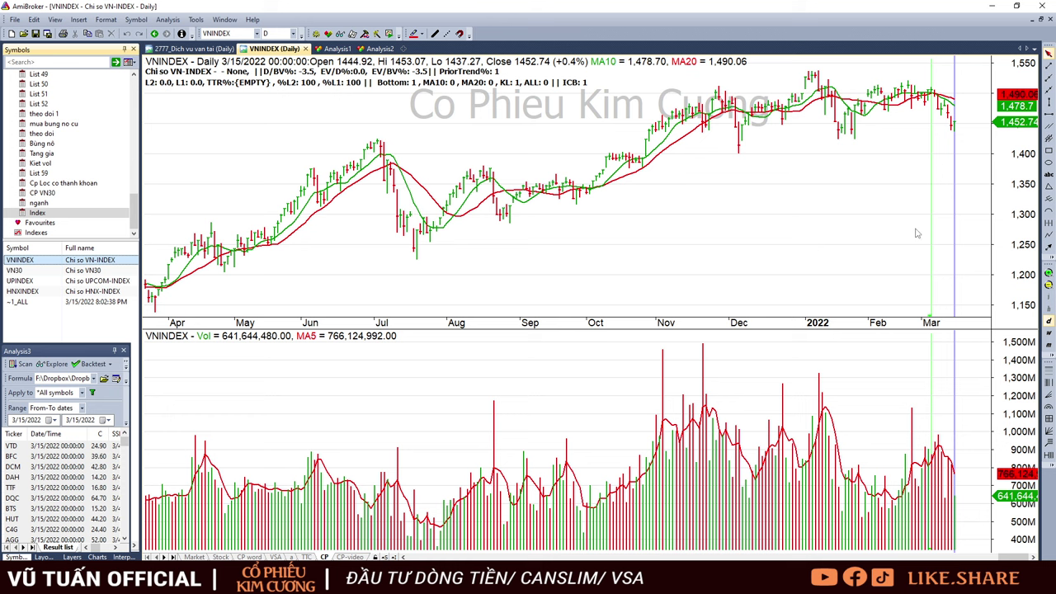
Step: Switch to the CP Kim Cương 16.03.2022 workbook in Excel and examine the market and strategy note in row 3
key("alt+Tab")
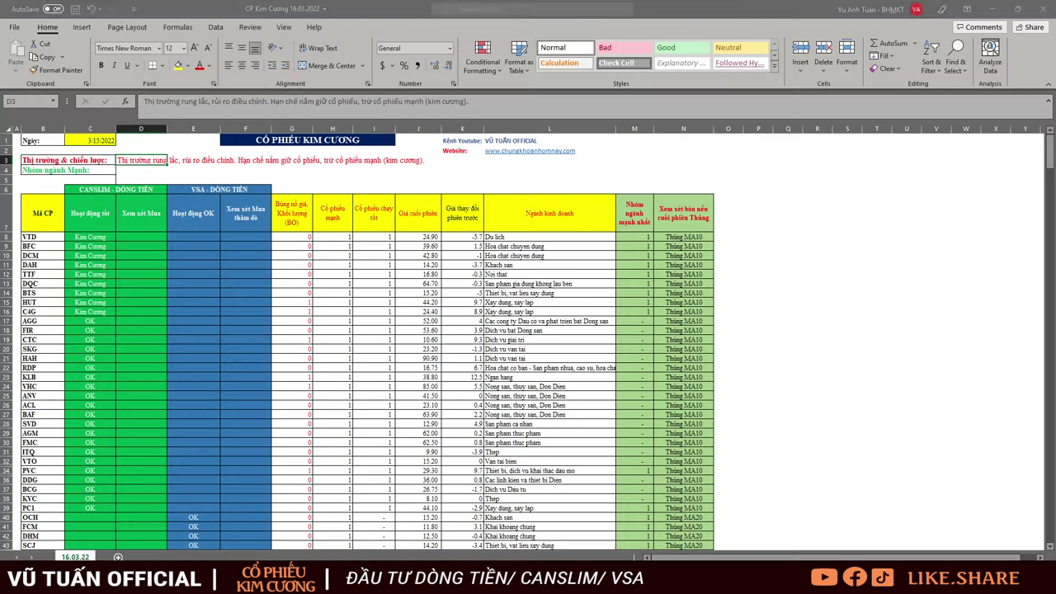
left_click(212, 169)
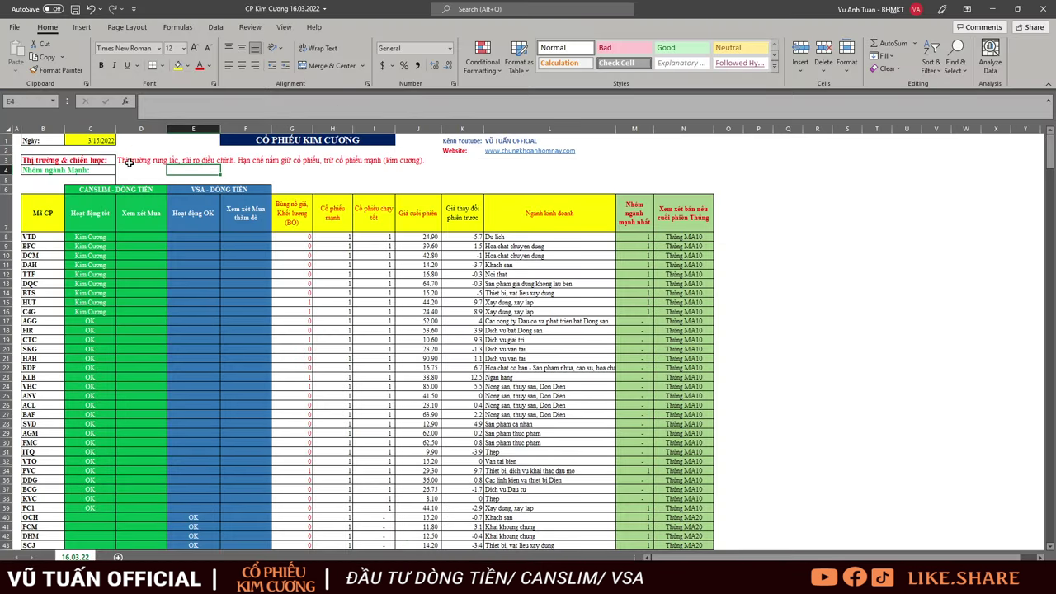
left_click_drag(129, 163, 225, 159)
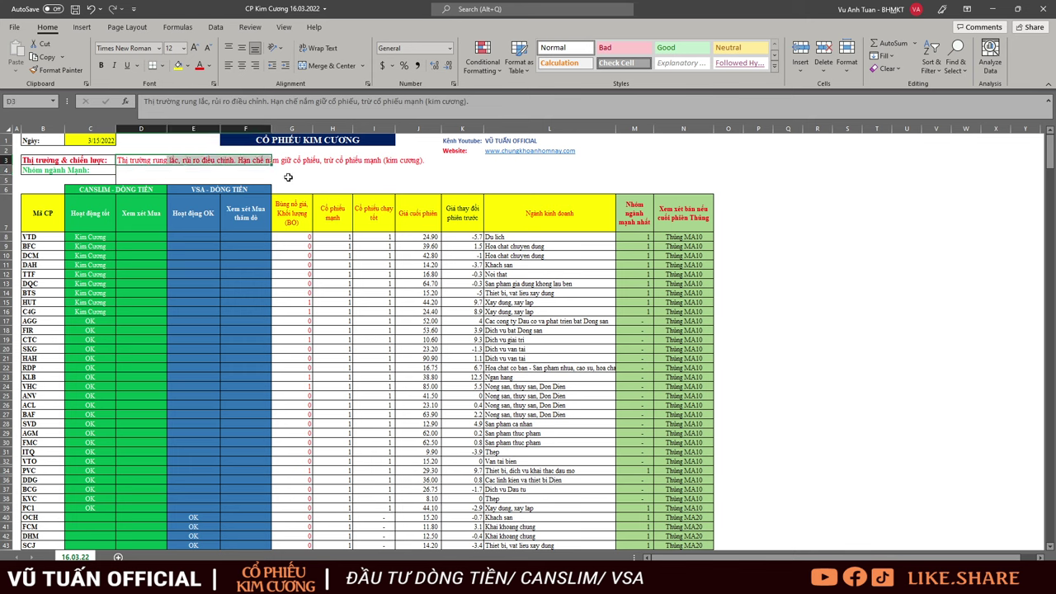
left_click(288, 178)
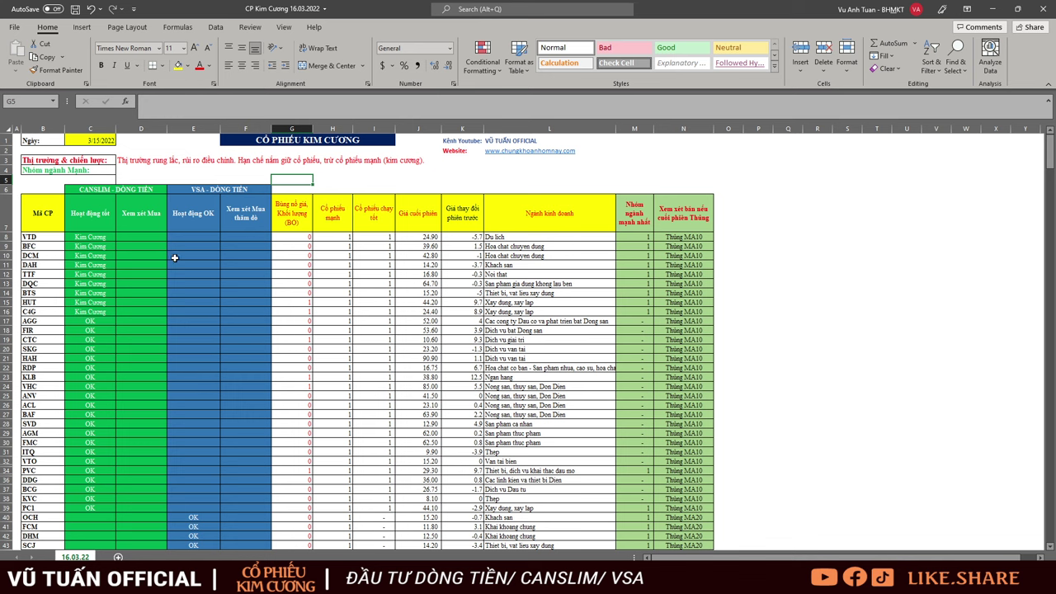
Step: Turn on filtering for the stock table using its header row 7
left_click(55, 236)
left_click_drag(51, 248, 612, 464)
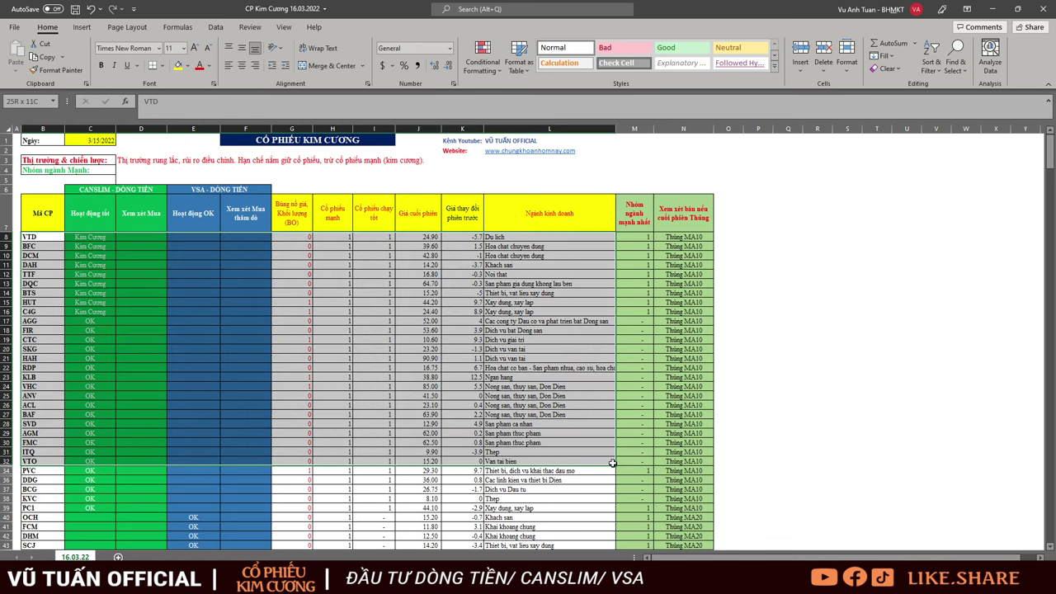
left_click(4, 213)
key("alt+a")
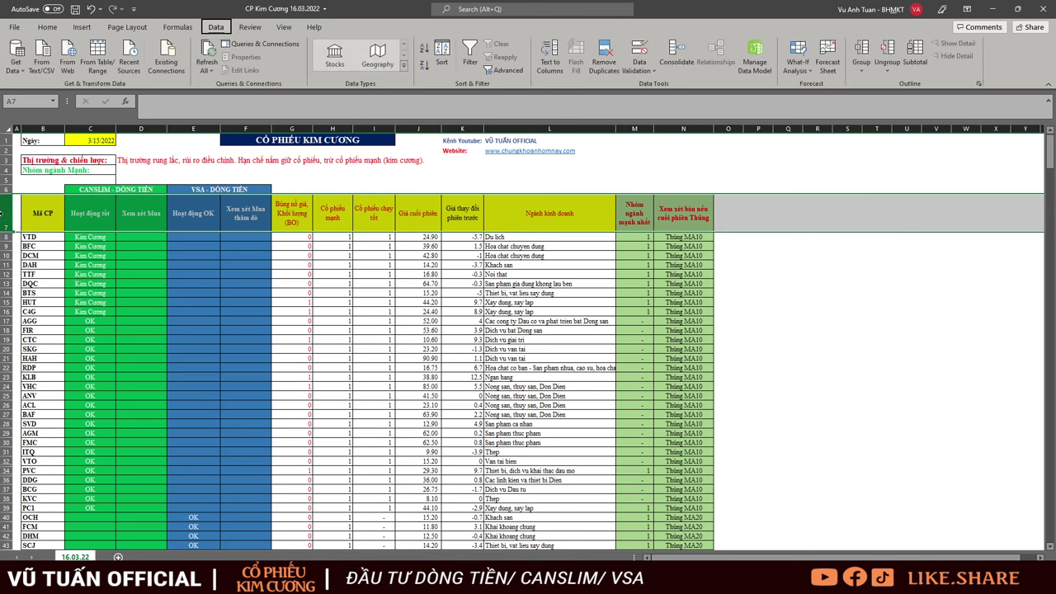
key("t")
left_click(511, 237)
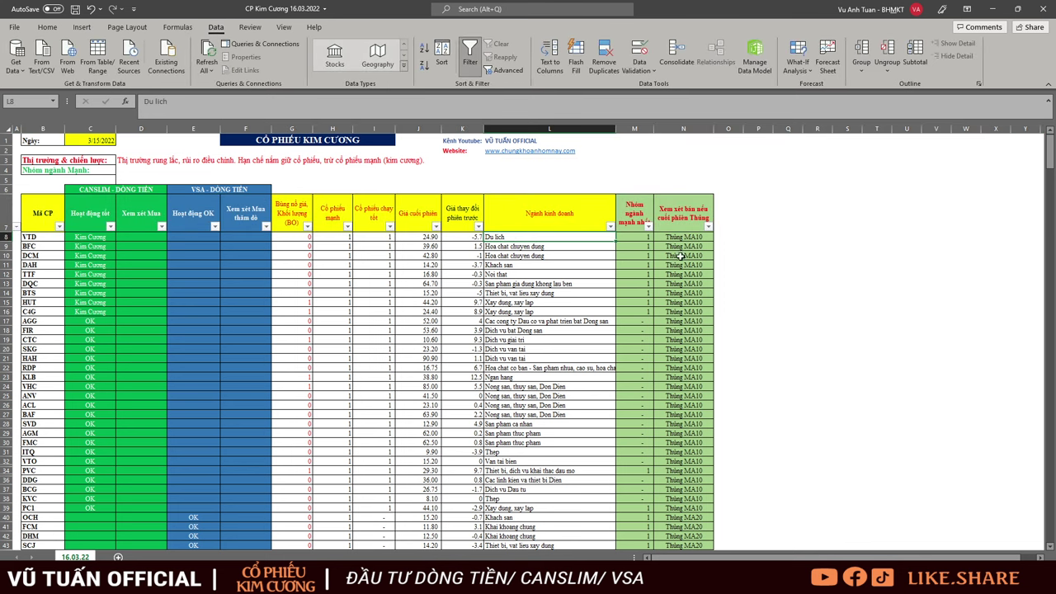
Step: Filter the Nhóm ngành mạnh nhất column to show only stocks with the value 1
left_click(648, 226)
left_click(524, 367)
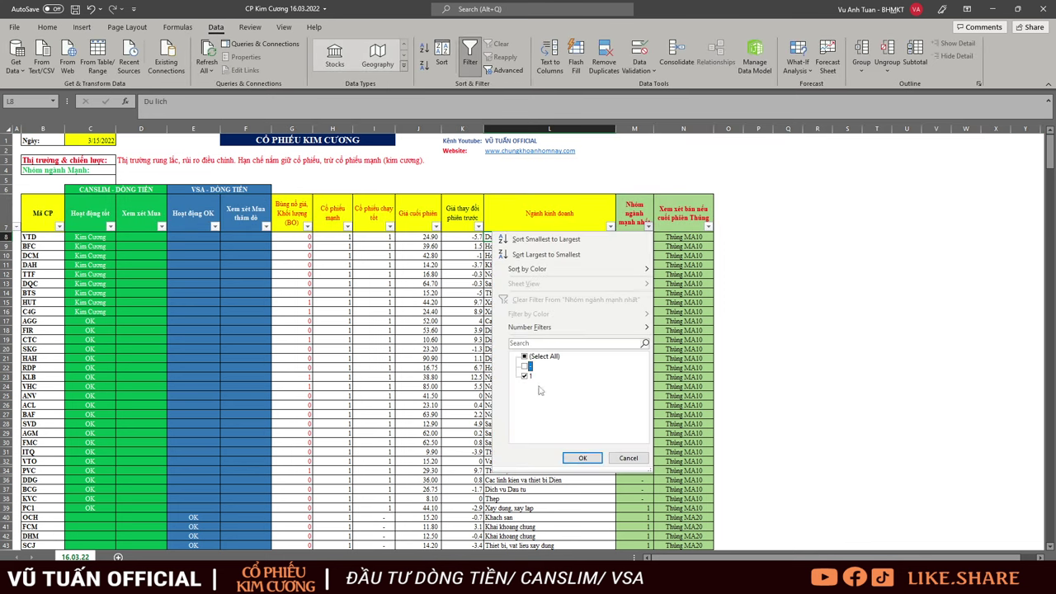
left_click(582, 458)
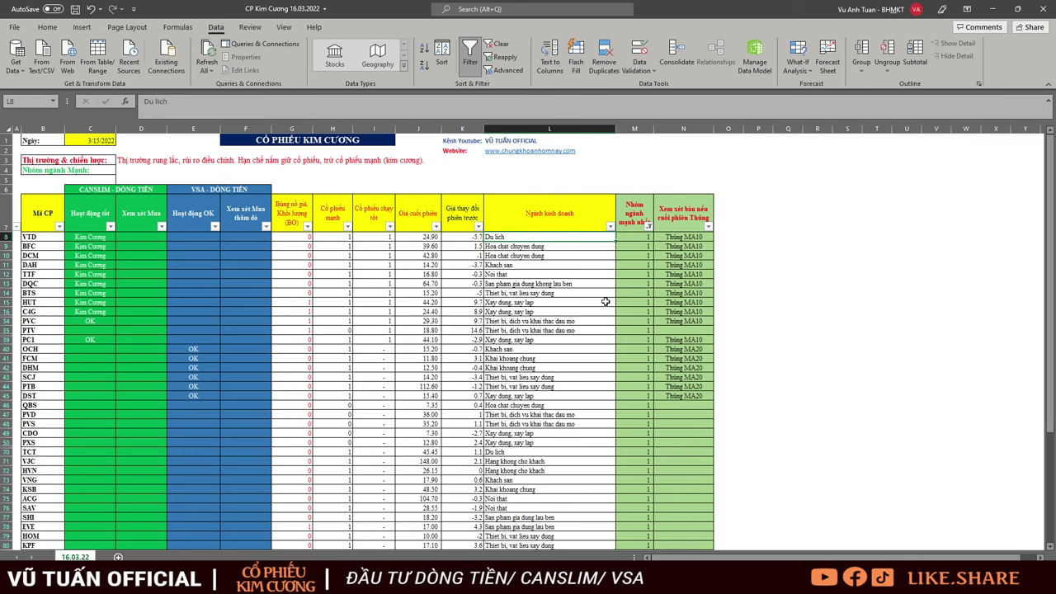
Step: Examine the full list of sectors in the Ngành kinh doanh filter, enlarging the list and keeping all sectors selected
left_click(610, 226)
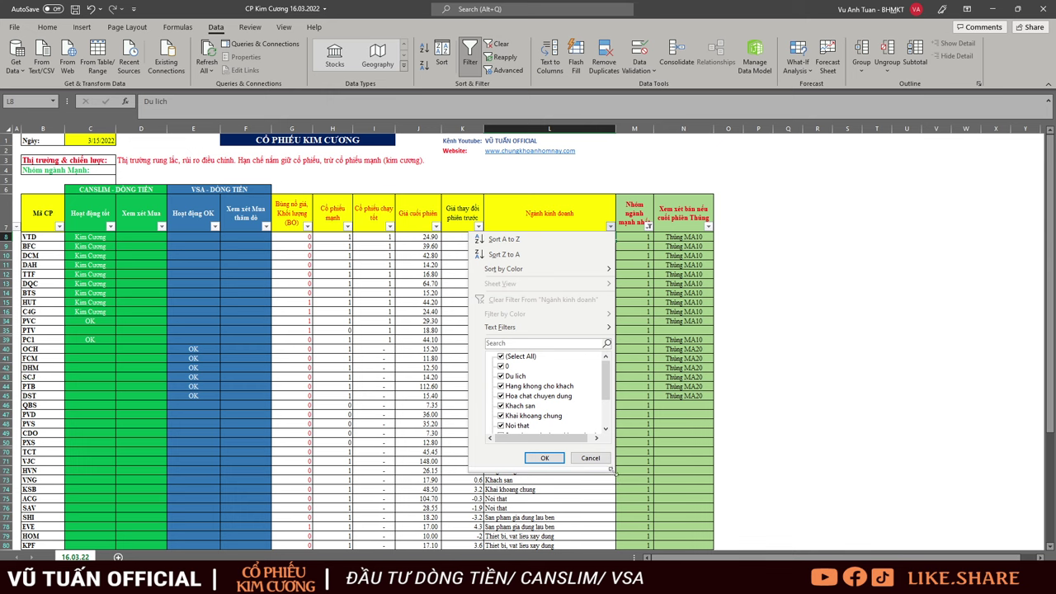
left_click_drag(611, 471, 788, 554)
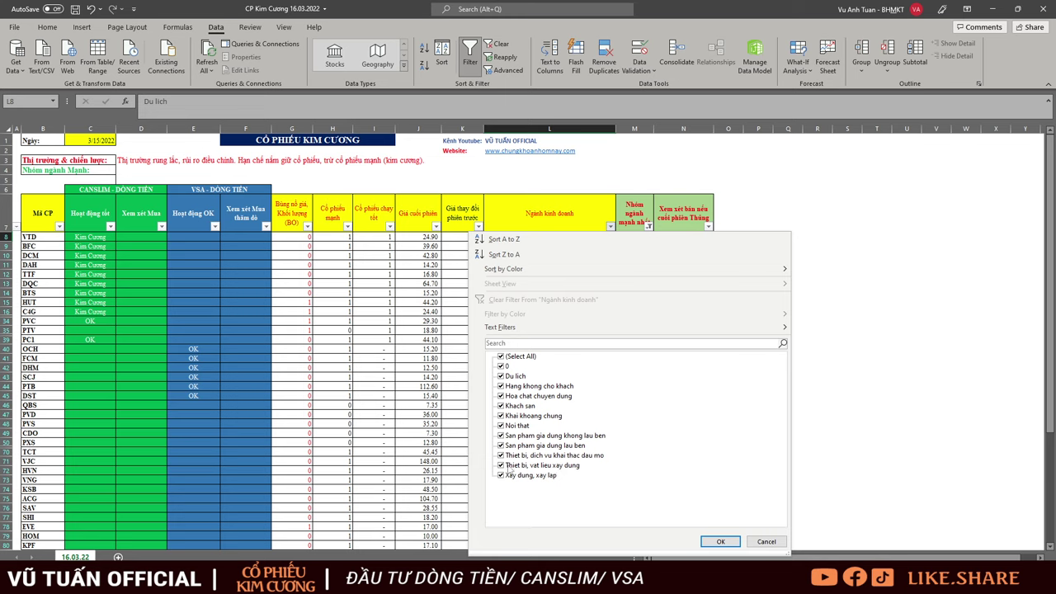
left_click(720, 541)
left_click(397, 376)
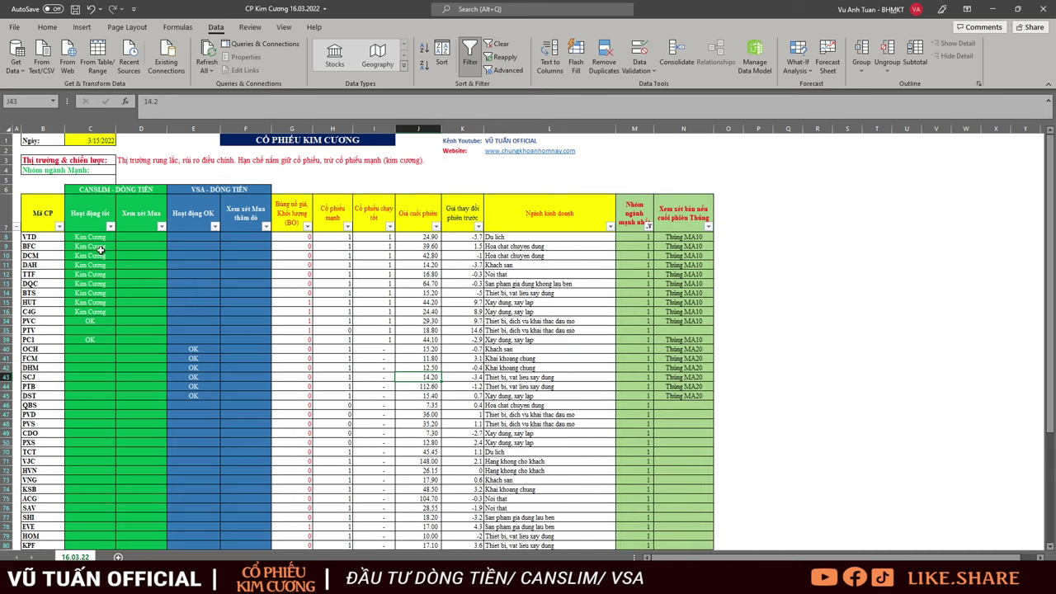
Step: Clear the strongest-sector filter so that all stocks in the table are listed again
left_click_drag(88, 237, 87, 293)
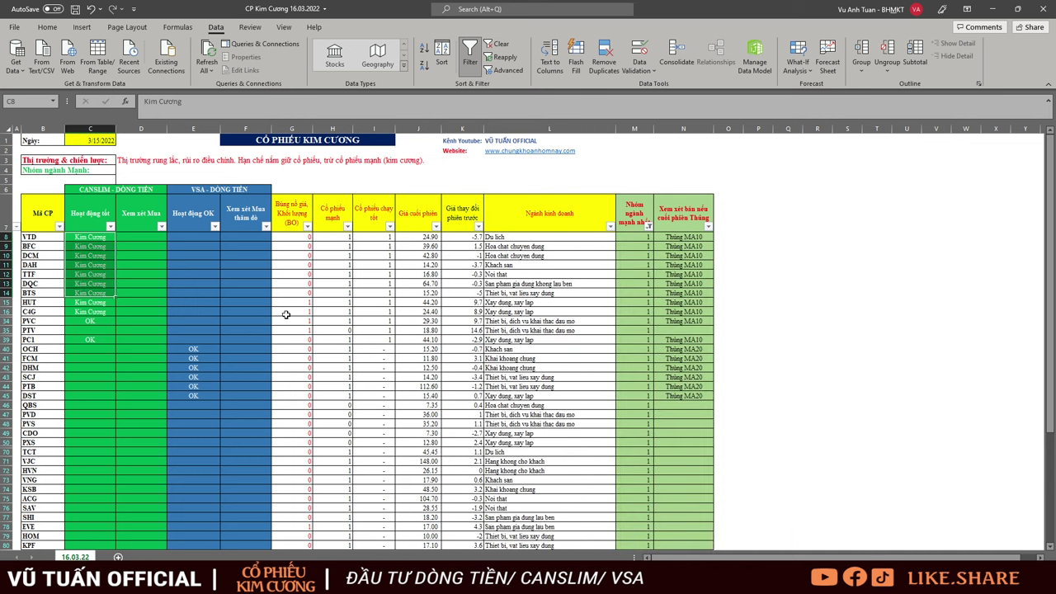
key("alt+a+c")
left_click(174, 303)
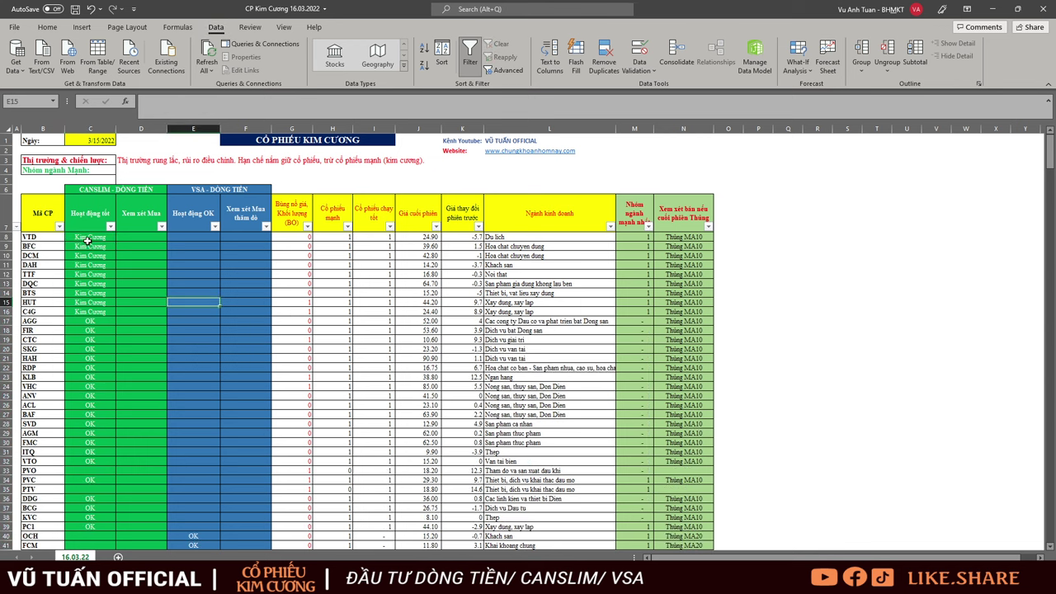
Step: Examine the Kim Cương and OK stocks under CANSLIM, their strongest-sector flags, and the stocks marked OK under VSA
left_click_drag(88, 240, 90, 302)
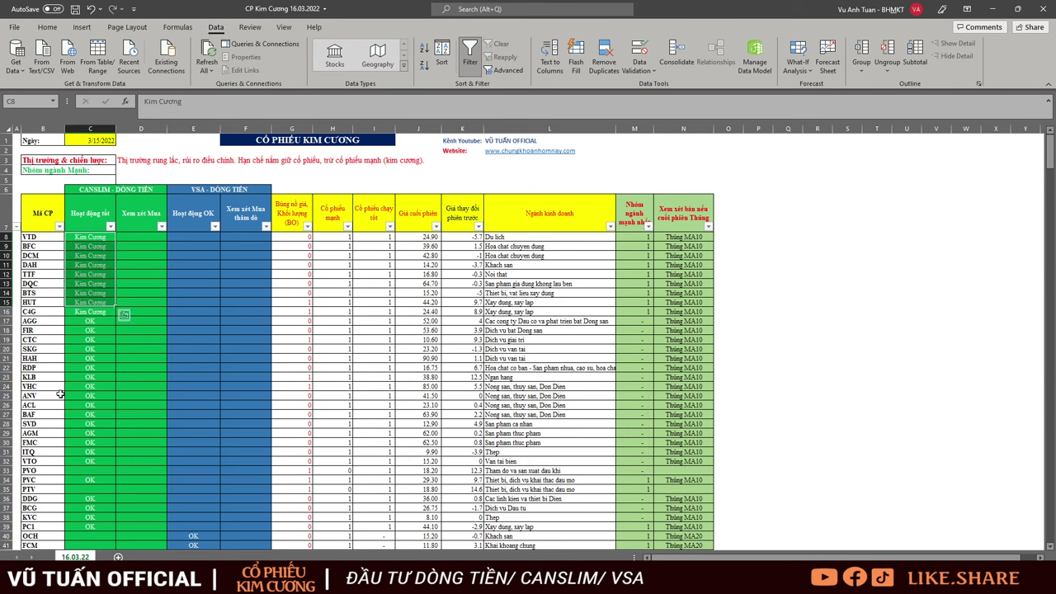
left_click_drag(84, 240, 94, 311)
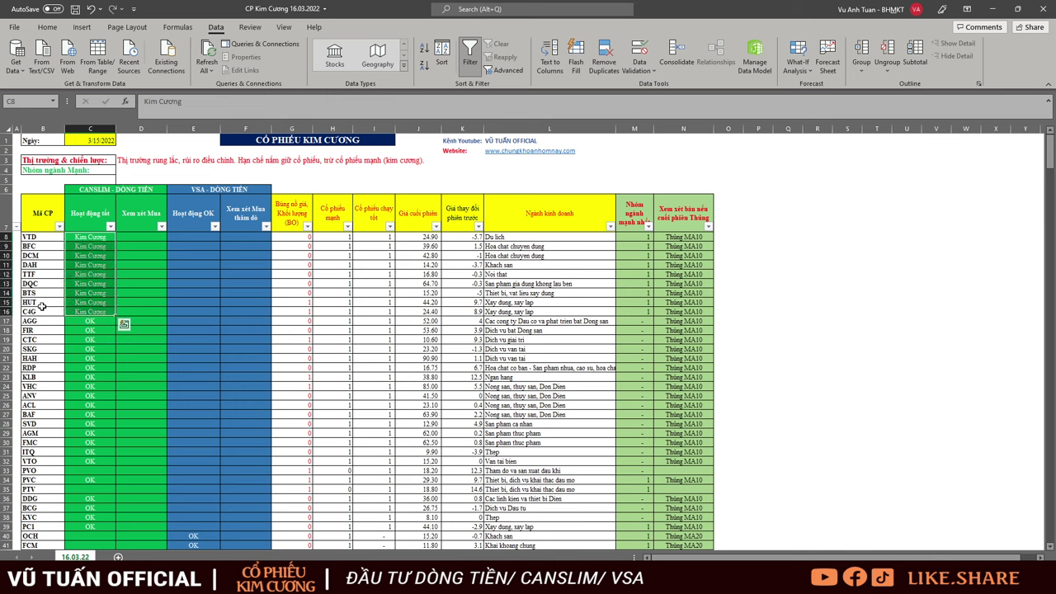
left_click(42, 306)
left_click_drag(40, 286, 99, 444)
scroll(113, 329, "down", 1)
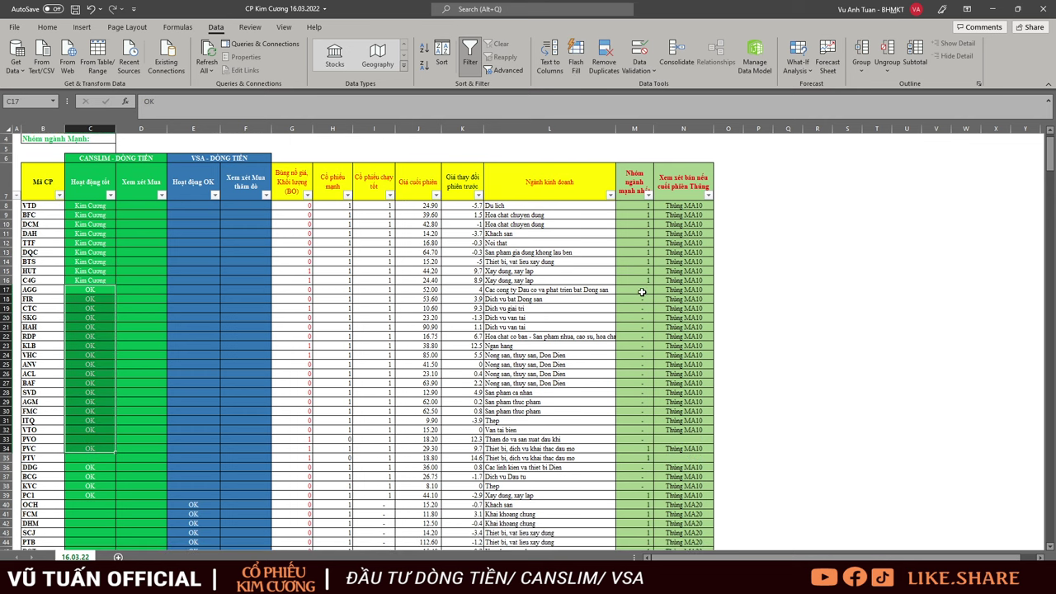
left_click_drag(641, 291, 637, 423)
scroll(177, 448, "down", 3)
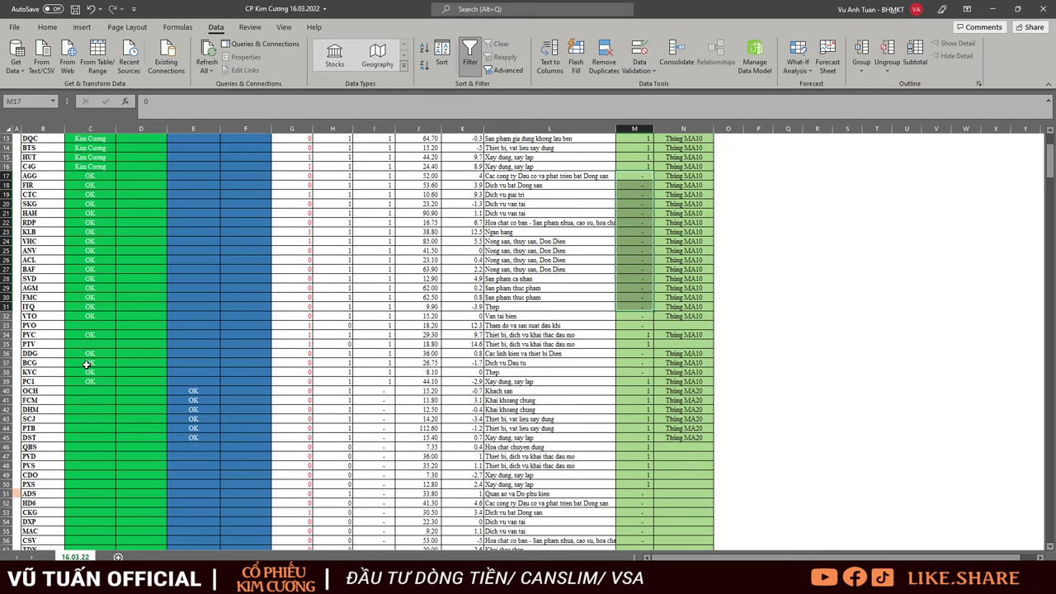
left_click_drag(78, 346, 91, 381)
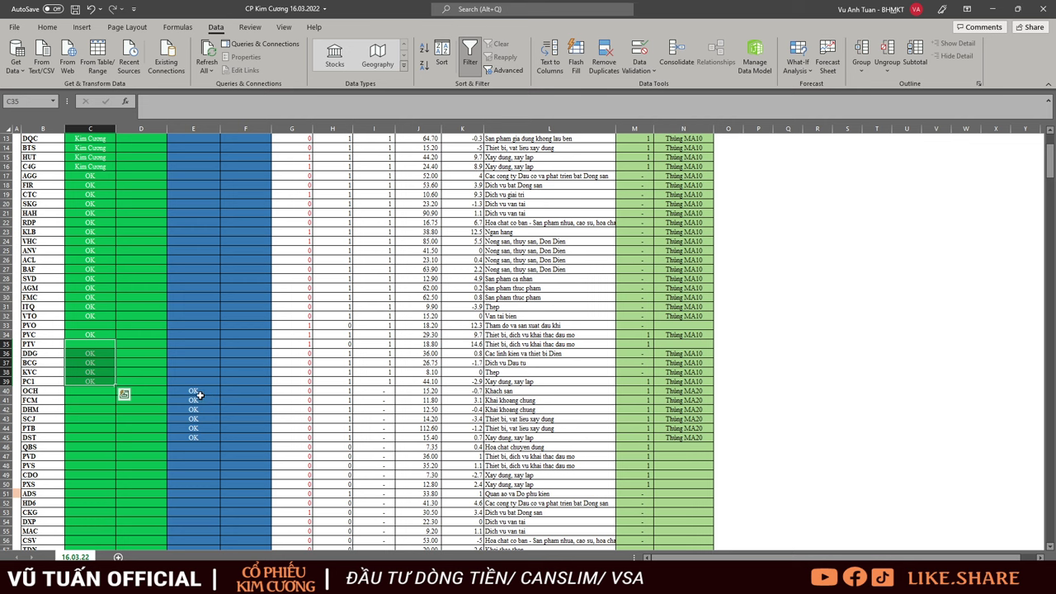
left_click_drag(196, 394, 198, 433)
Step: Compare the CANSLIM - DÒNG TIỀN and VSA - DÒNG TIỀN column groups, including the VSA stocks marked OK
scroll(198, 432, "up", 4)
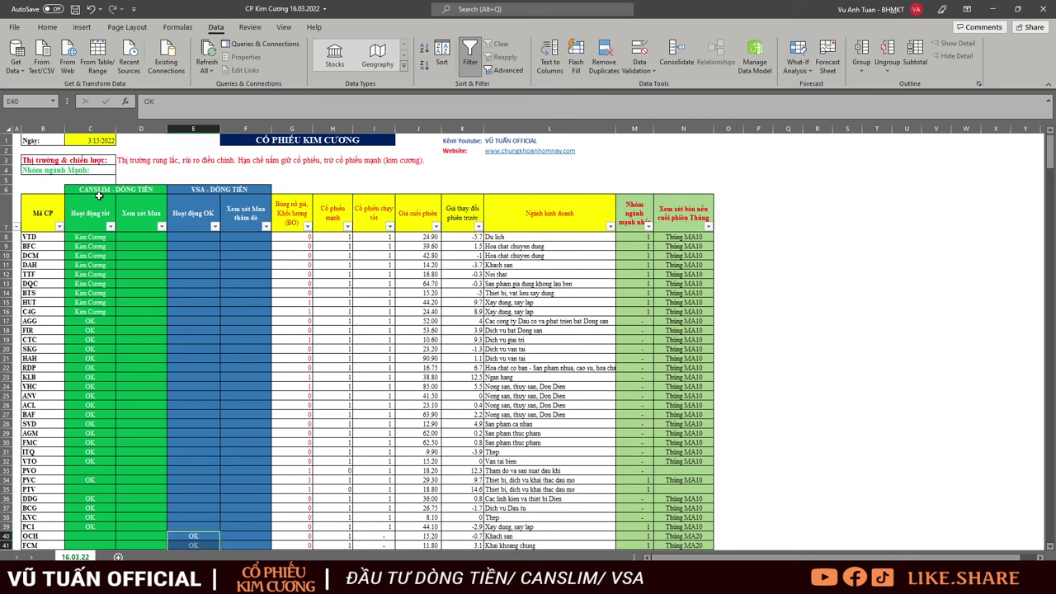
left_click_drag(99, 195, 116, 409)
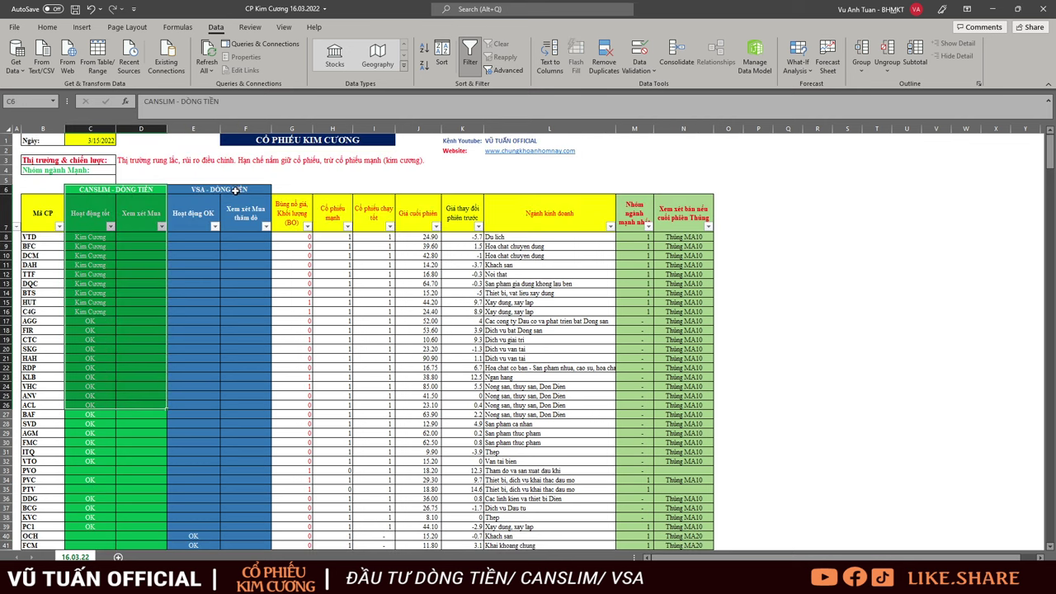
left_click_drag(235, 191, 224, 431)
scroll(195, 421, "down", 3)
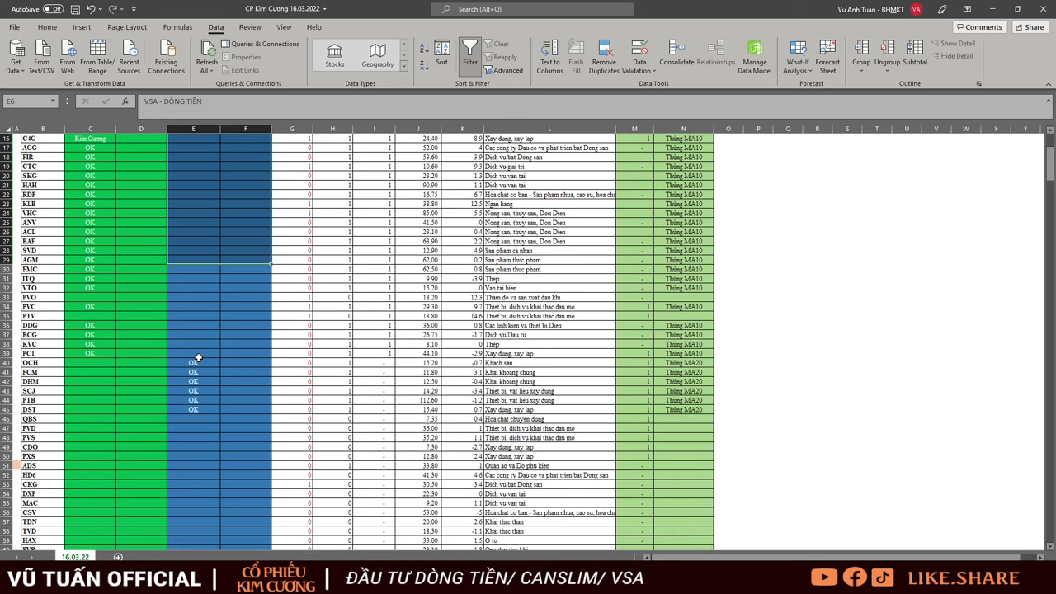
left_click_drag(198, 360, 197, 407)
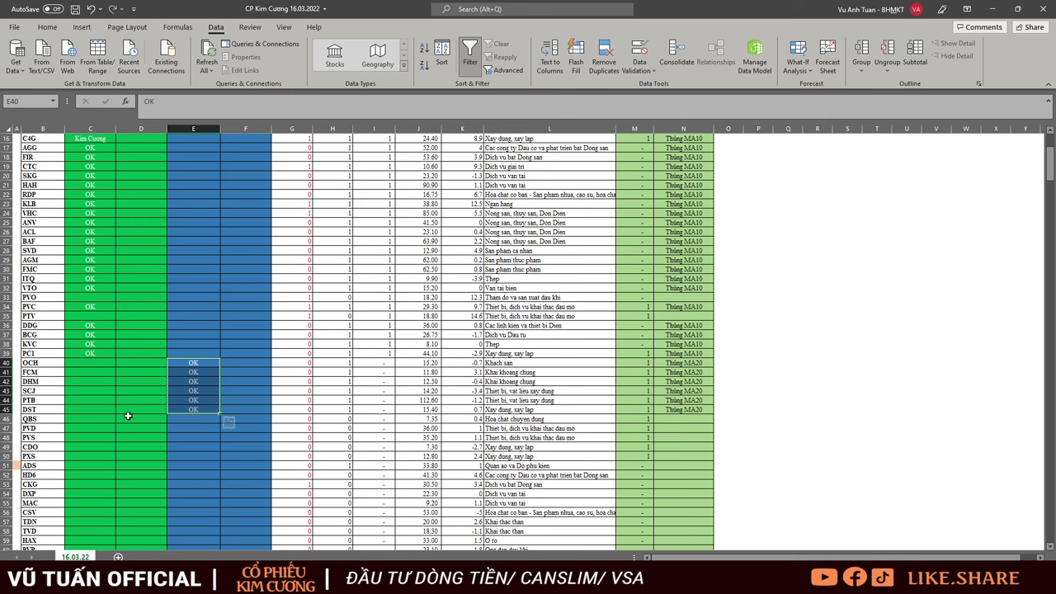
scroll(107, 416, "up", 5)
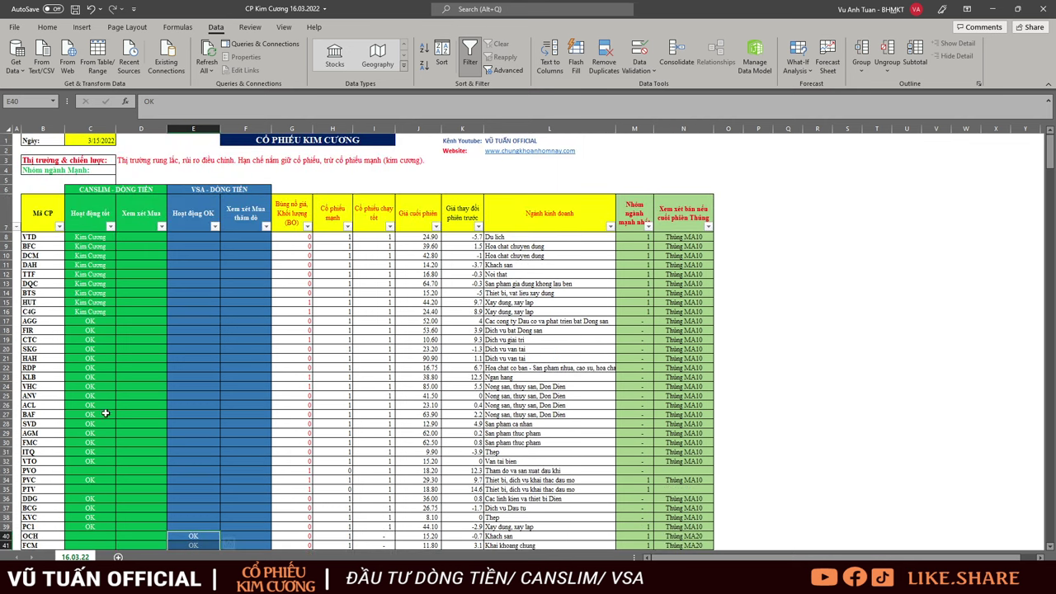
scroll(89, 351, "down", 3)
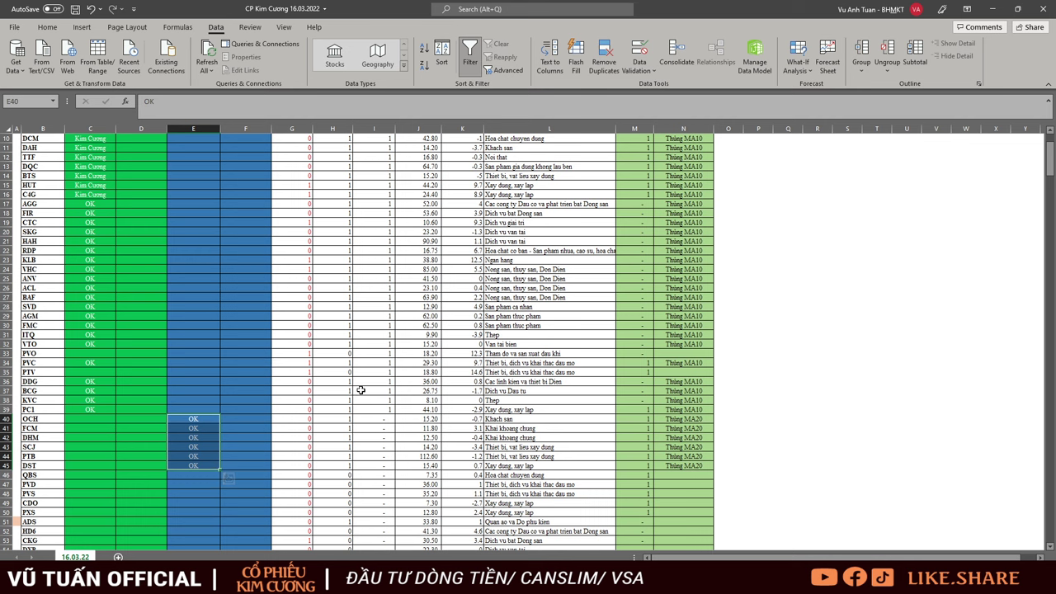
scroll(449, 373, "up", 3)
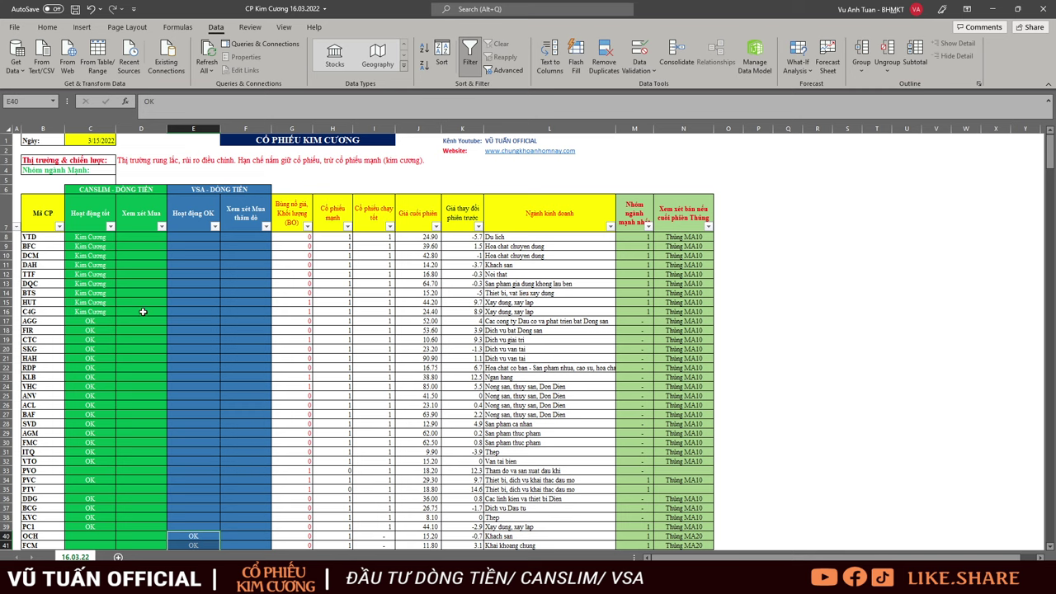
Step: Review the stocks marked Kim Cương and OK in the Hoạt động tốt column down to row 39
left_click_drag(89, 237, 78, 479)
scroll(83, 445, "down", 2)
left_click_drag(99, 316, 95, 462)
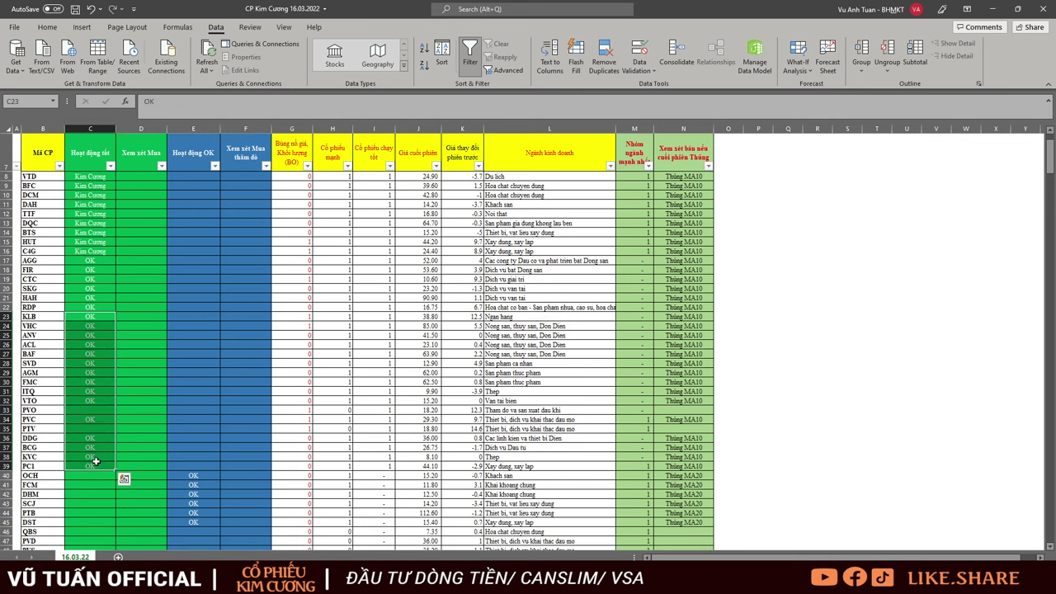
scroll(190, 438, "down", 4)
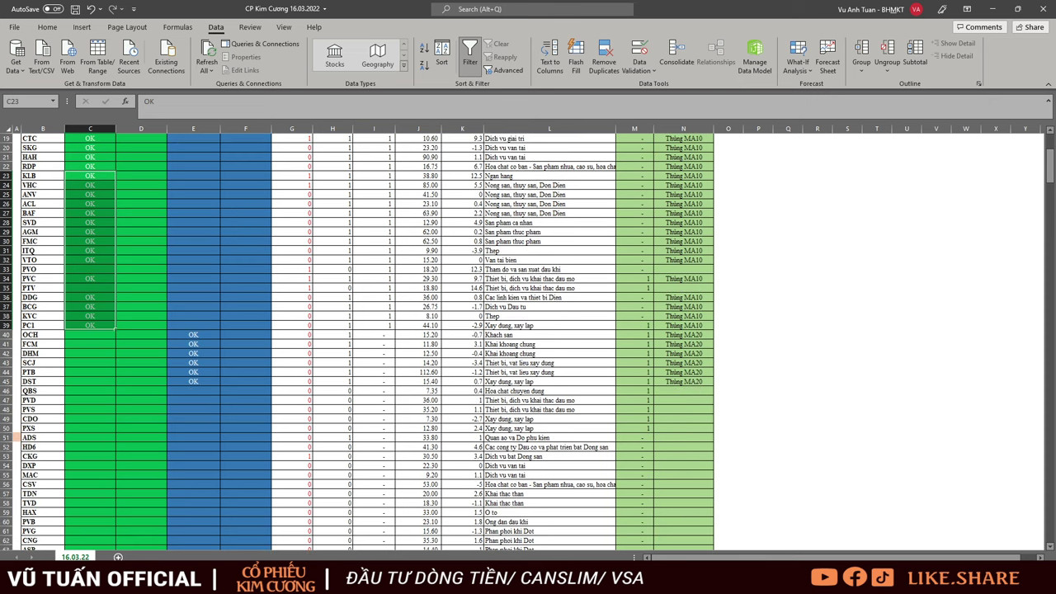
Step: Switch to AmiBroker and inspect the 3/10/2022 bar on the daily VNINDEX chart
key("alt+Tab")
left_click(973, 144)
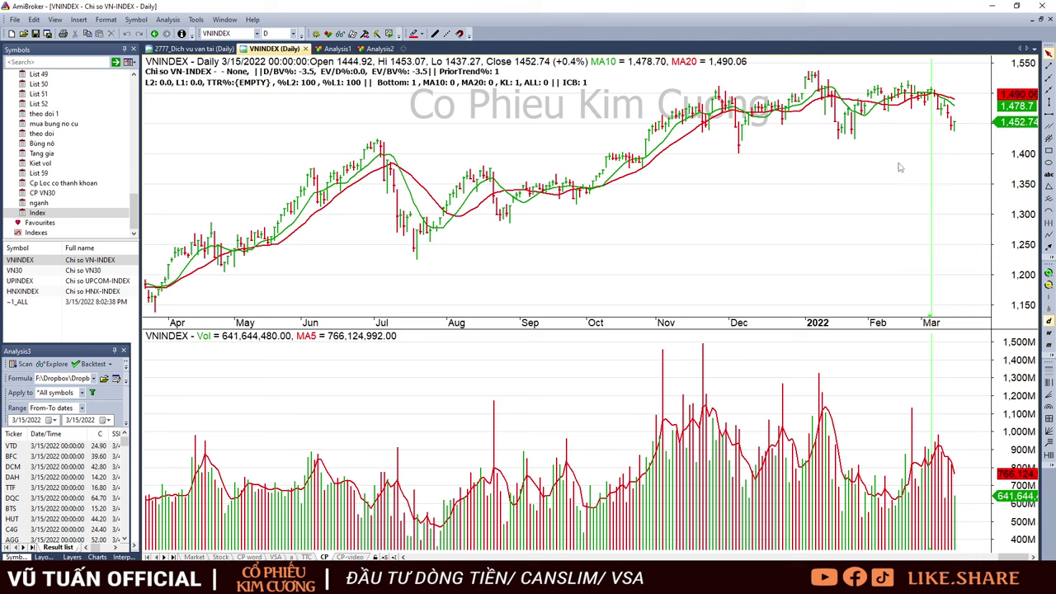
left_click(943, 113)
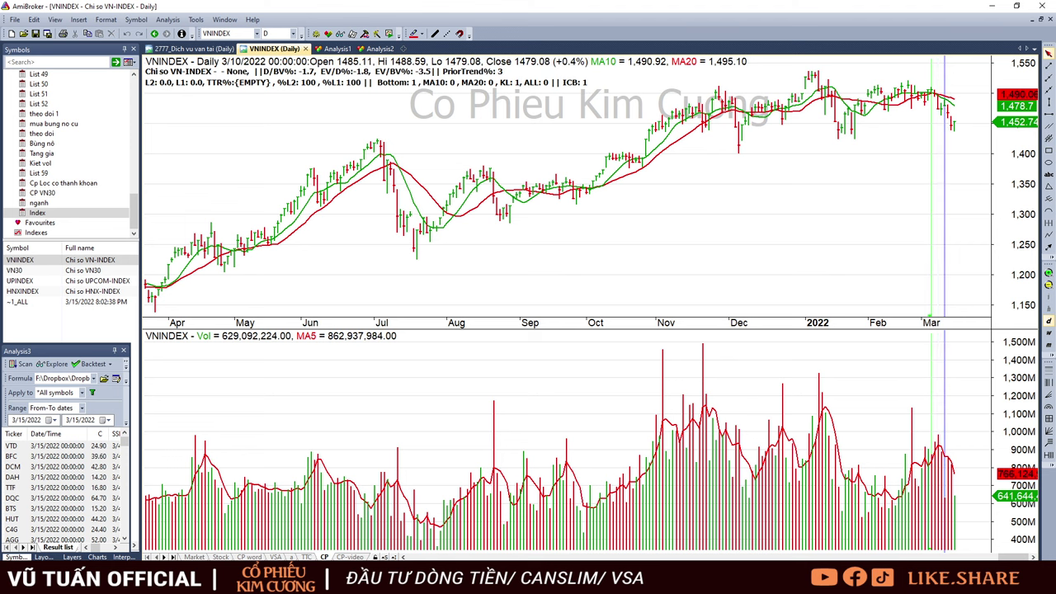
Step: Switch to the EXCEL GUI HANG NGAY folder in File Explorer and select the CP Kim Cương 16.03.2022 workbook
key("alt+Tab")
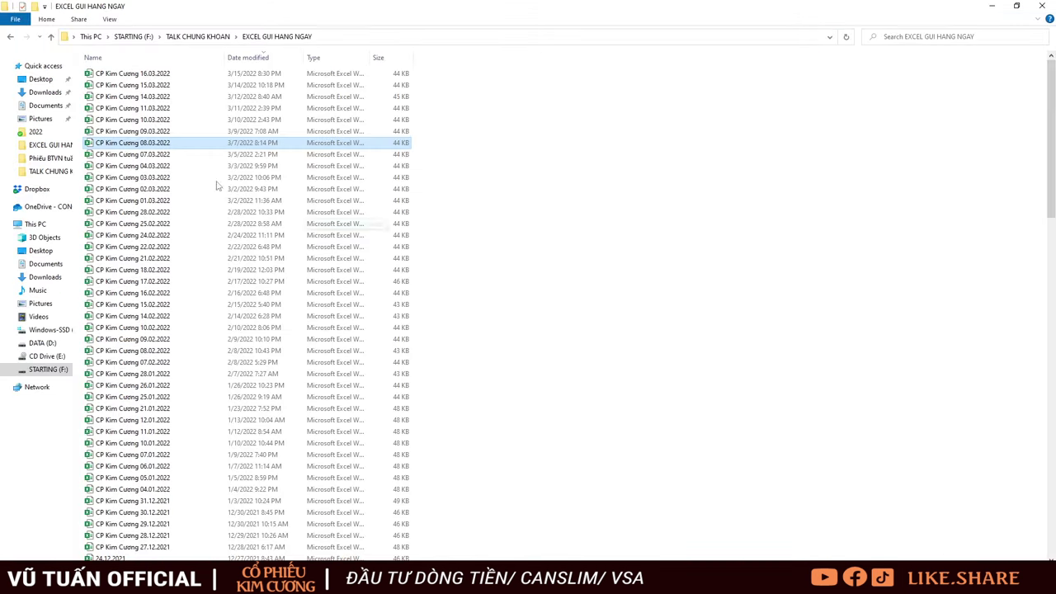
left_click(169, 74)
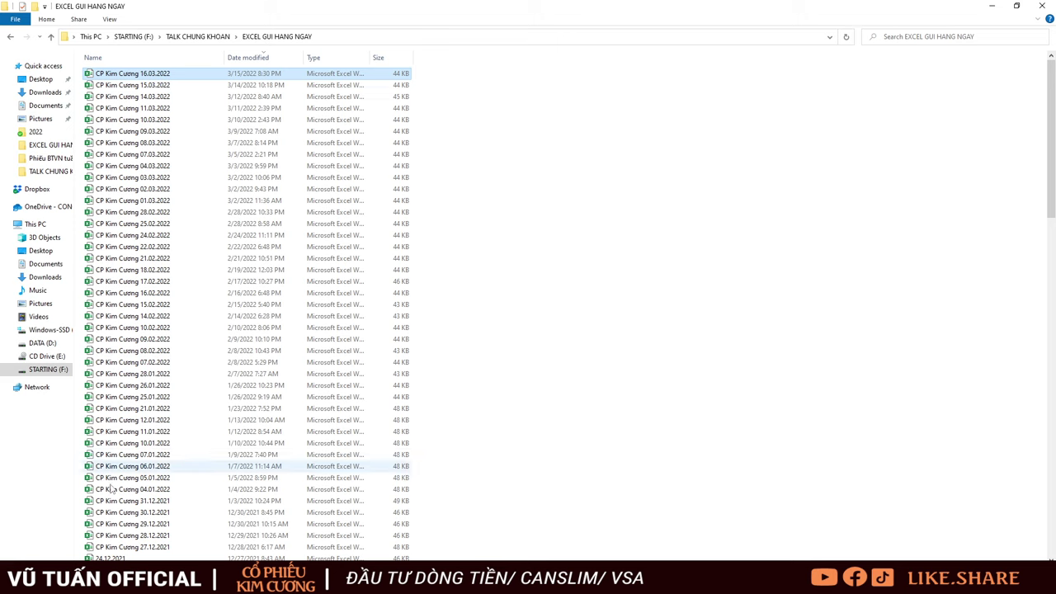
Step: Switch to the browser and look over the uploaded videos on the YouTube channel's VIDEO page
key("alt+Tab")
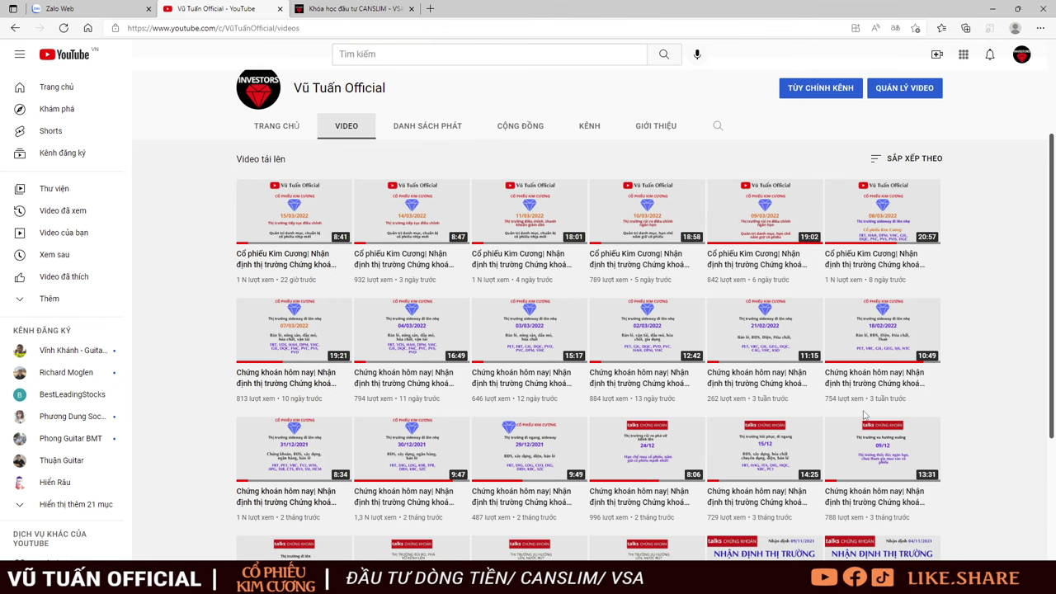
scroll(864, 415, "down", 1)
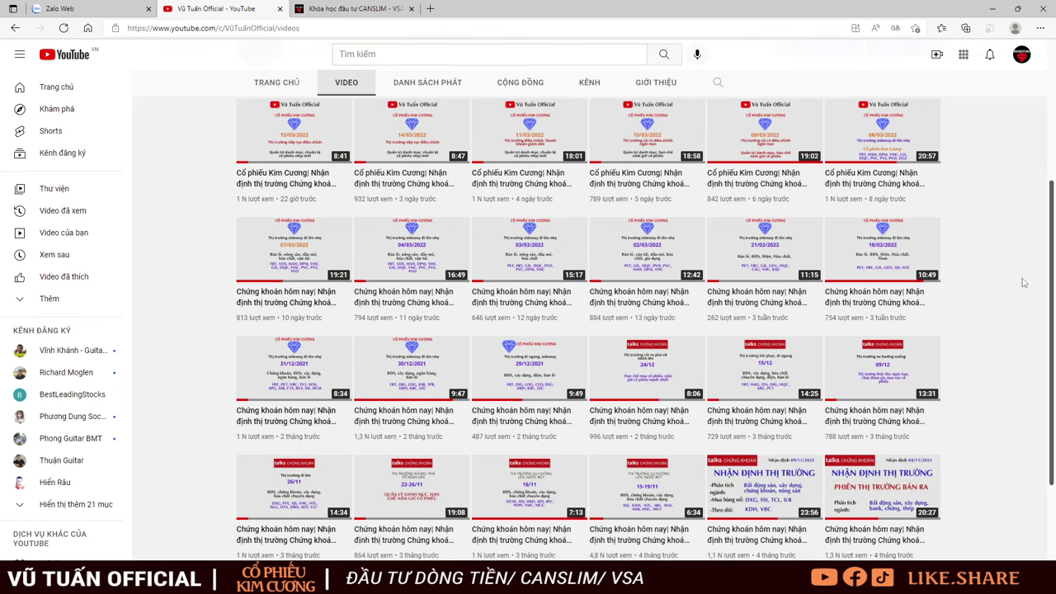
scroll(1022, 282, "up", 1)
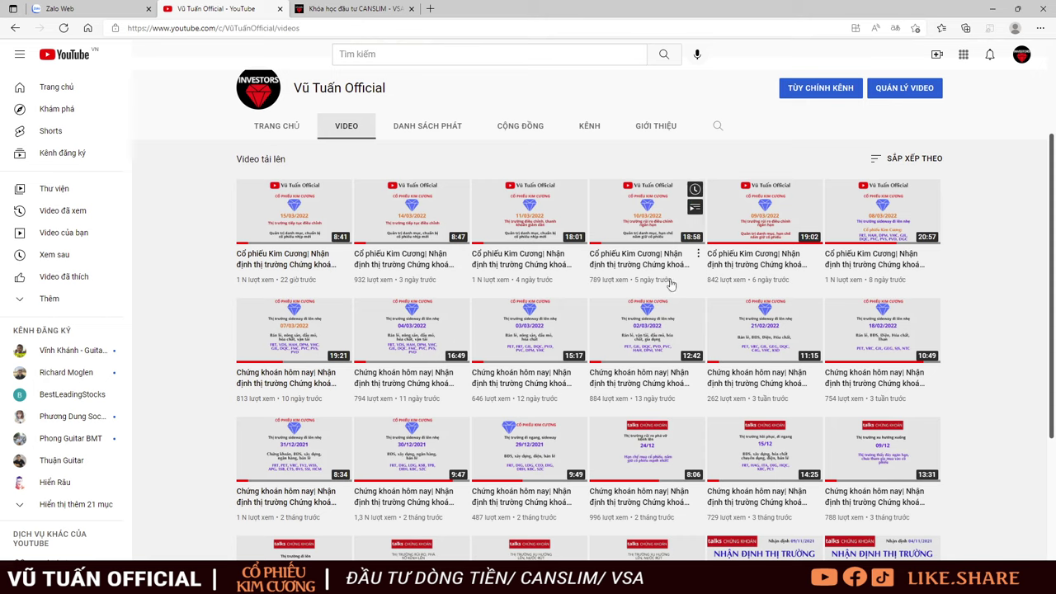
Step: Switch to the Khóa học đầu tư CANSLIM – VSA page and highlight the KHOÁ C_03 heading
mouse_move(811, 281)
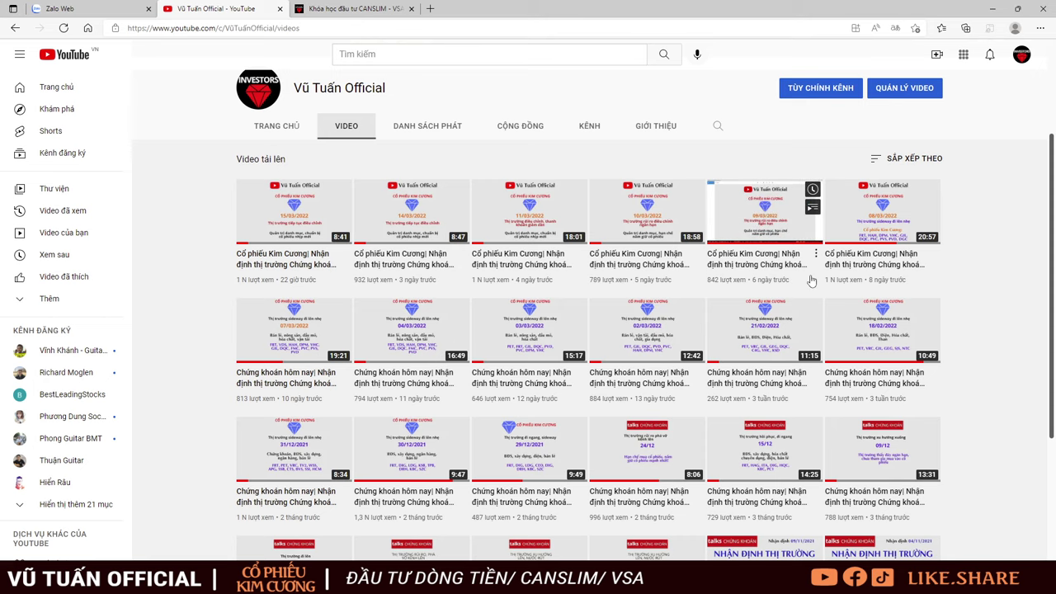
left_click(355, 9)
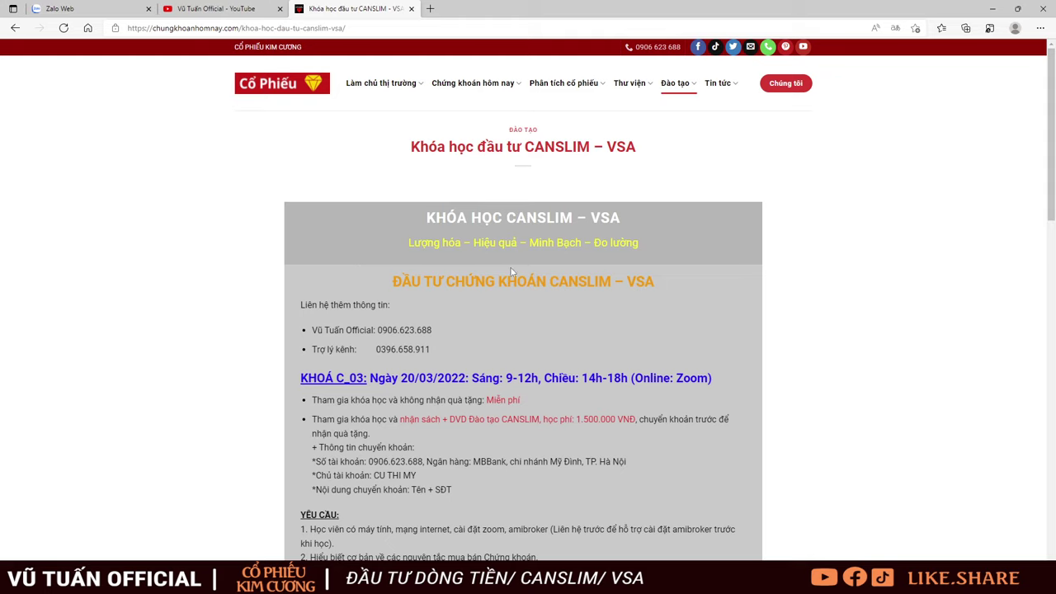
left_click_drag(364, 382, 285, 383)
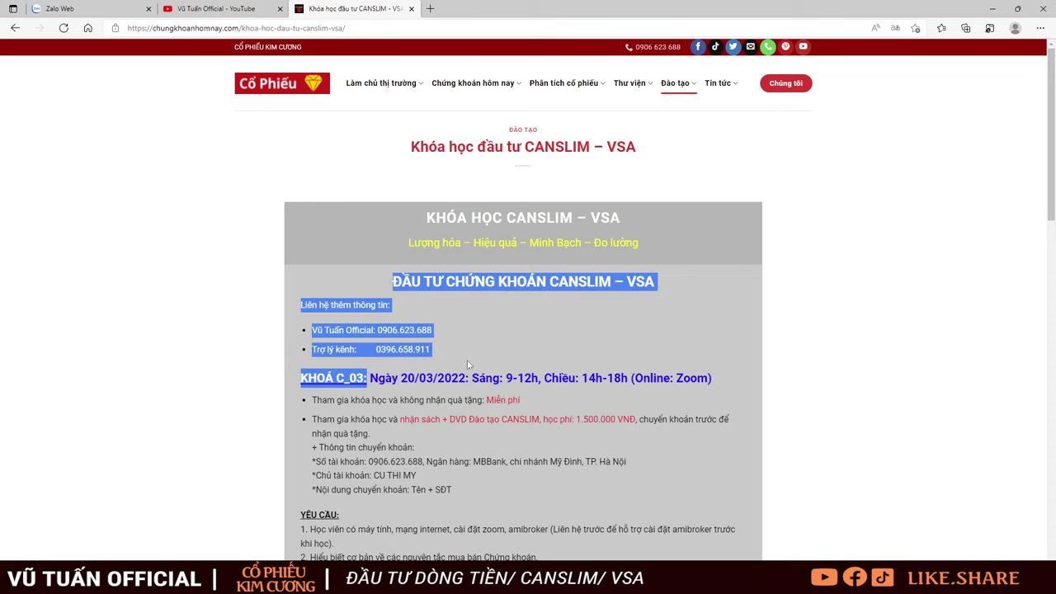
left_click(427, 351)
left_click_drag(300, 378, 368, 379)
scroll(484, 341, "down", 1)
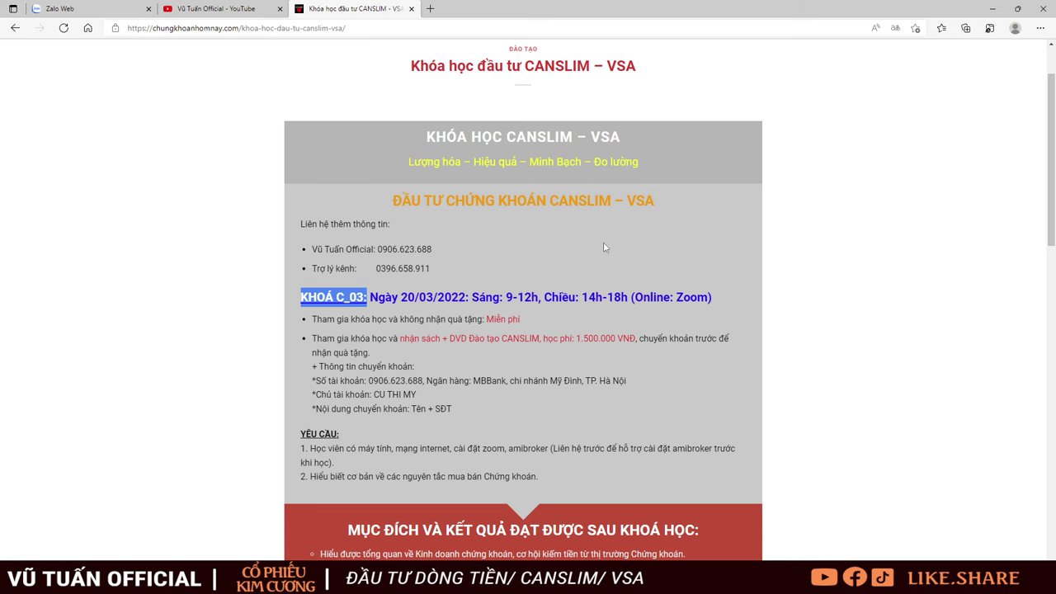
Step: Read the course goals and highlight items 1 to 8, and separately items 6 and 7, under NỘI DUNG KHOÁ HỌC
scroll(602, 251, "down", 3)
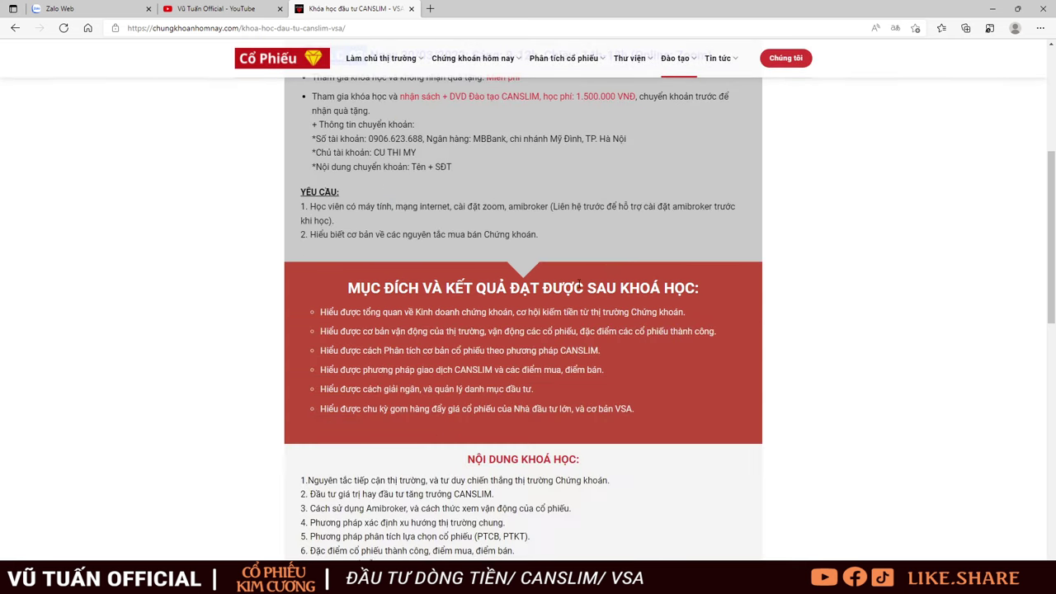
scroll(580, 283, "down", 3)
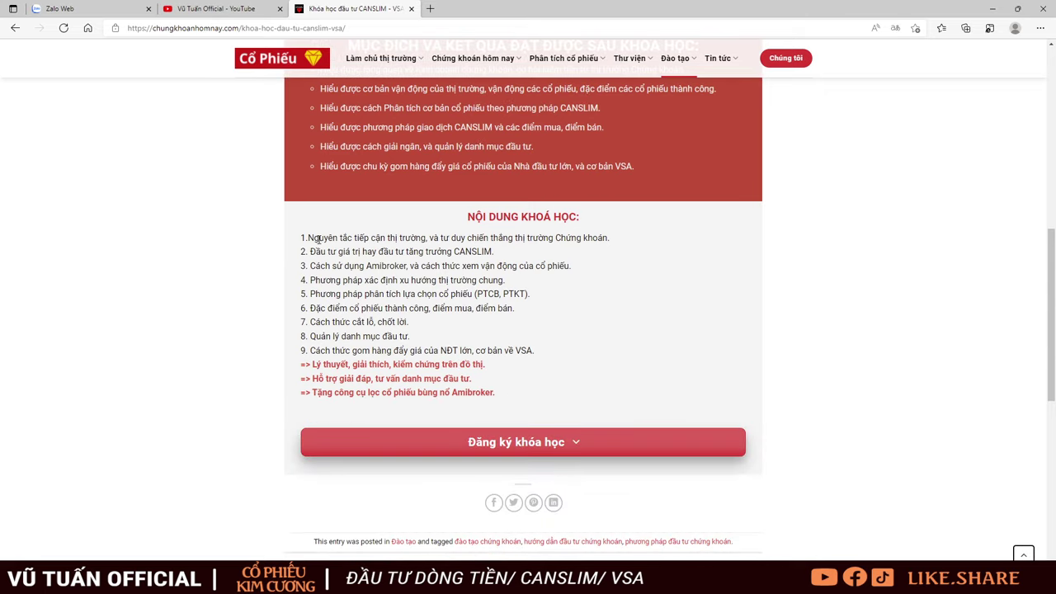
left_click_drag(309, 238, 576, 327)
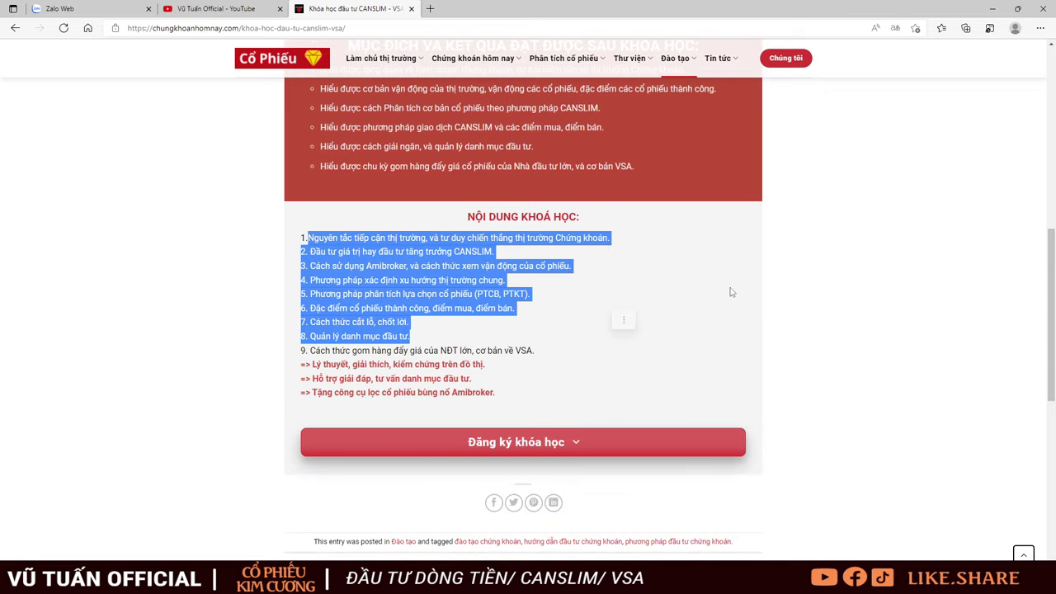
left_click(393, 252)
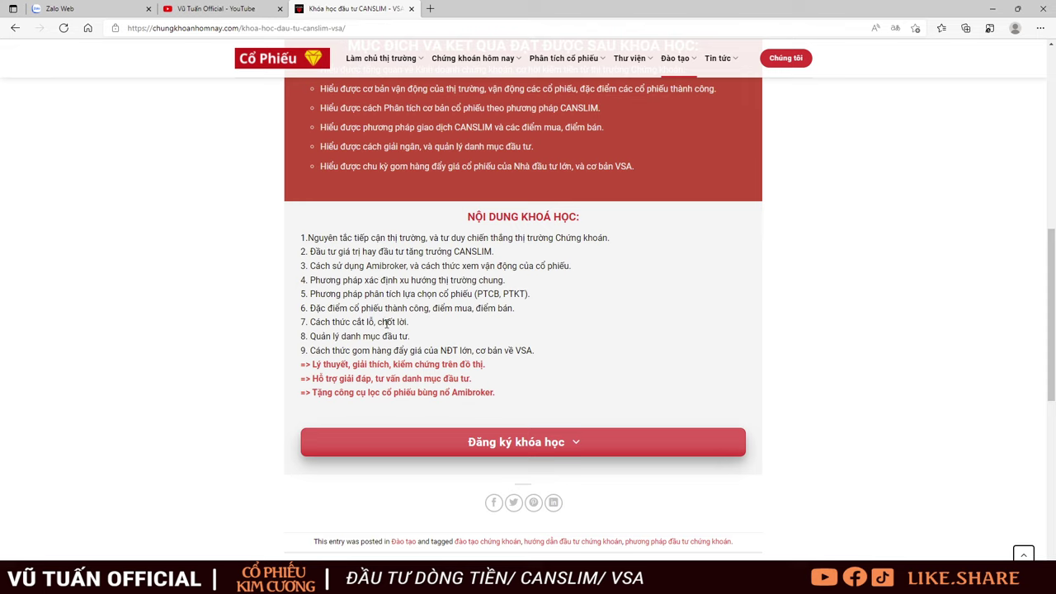
left_click_drag(321, 308, 514, 322)
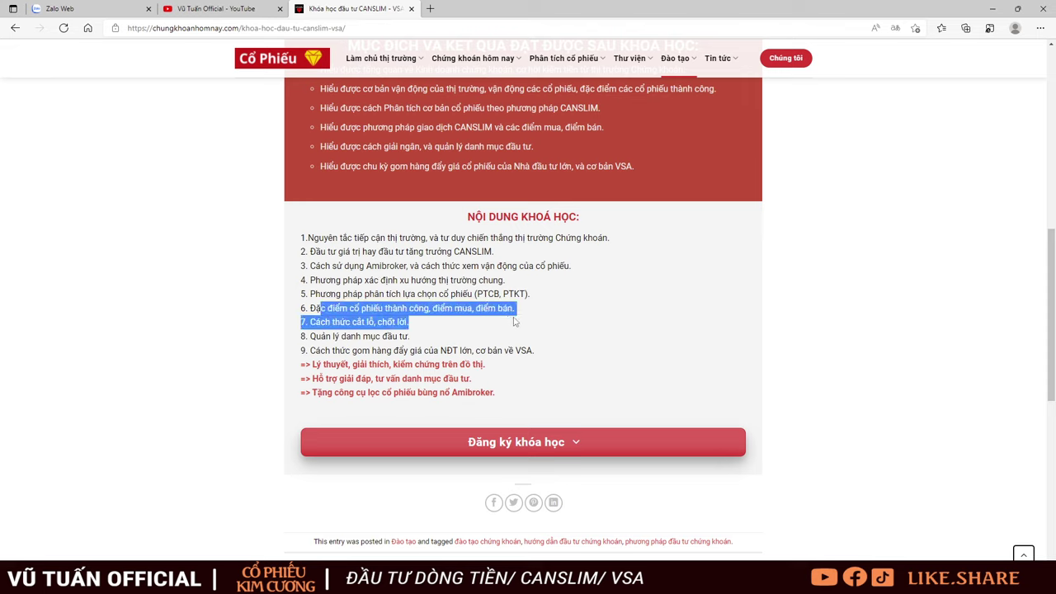
left_click(419, 338)
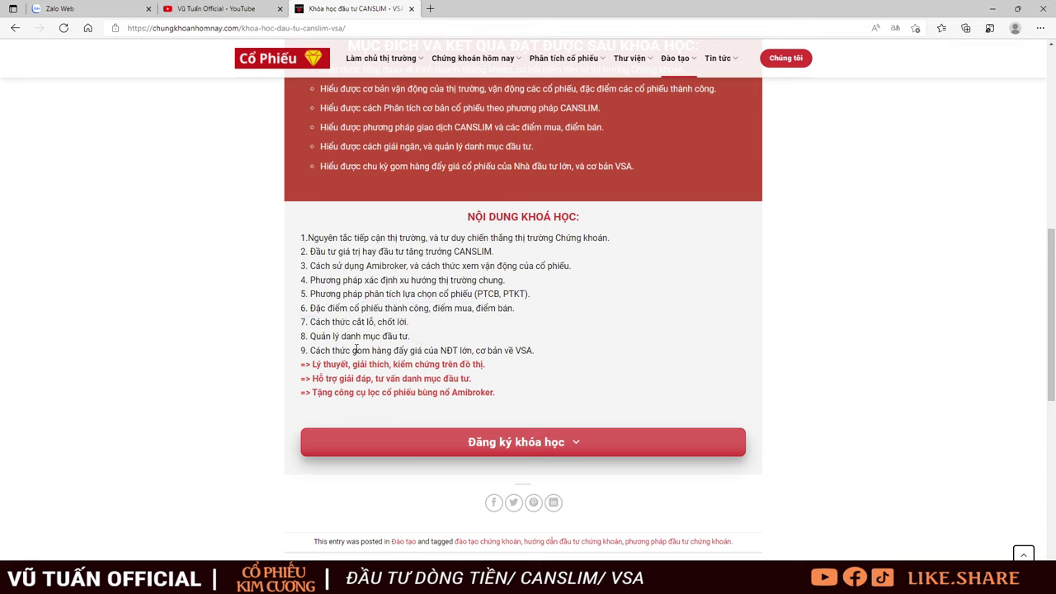
Step: Highlight item 9 on VSA and the three red benefit lines in the course content, and return to the page title
left_click_drag(353, 349, 536, 353)
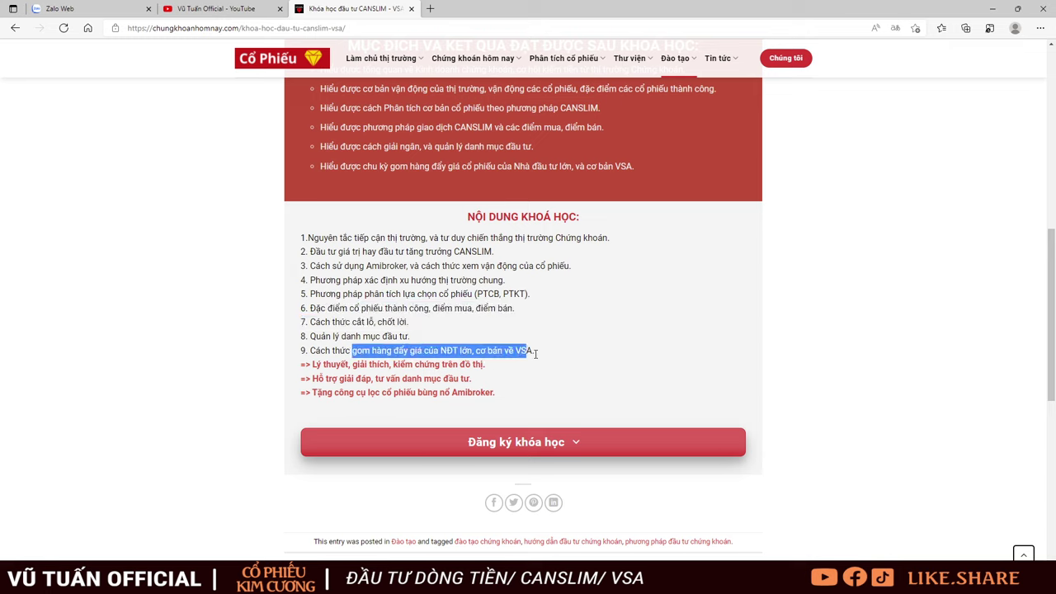
left_click(342, 349)
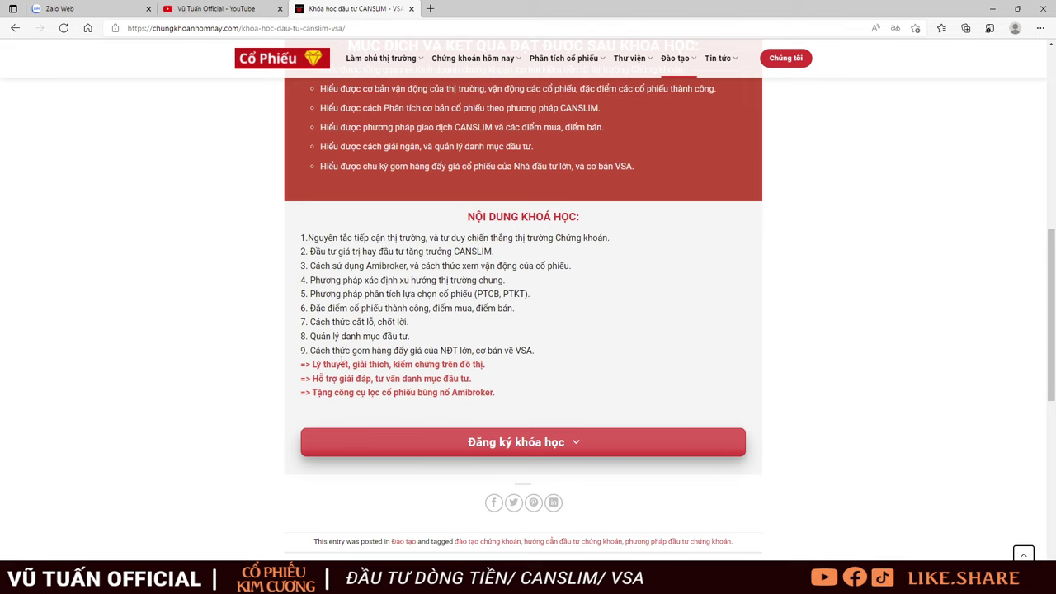
left_click_drag(321, 365, 537, 394)
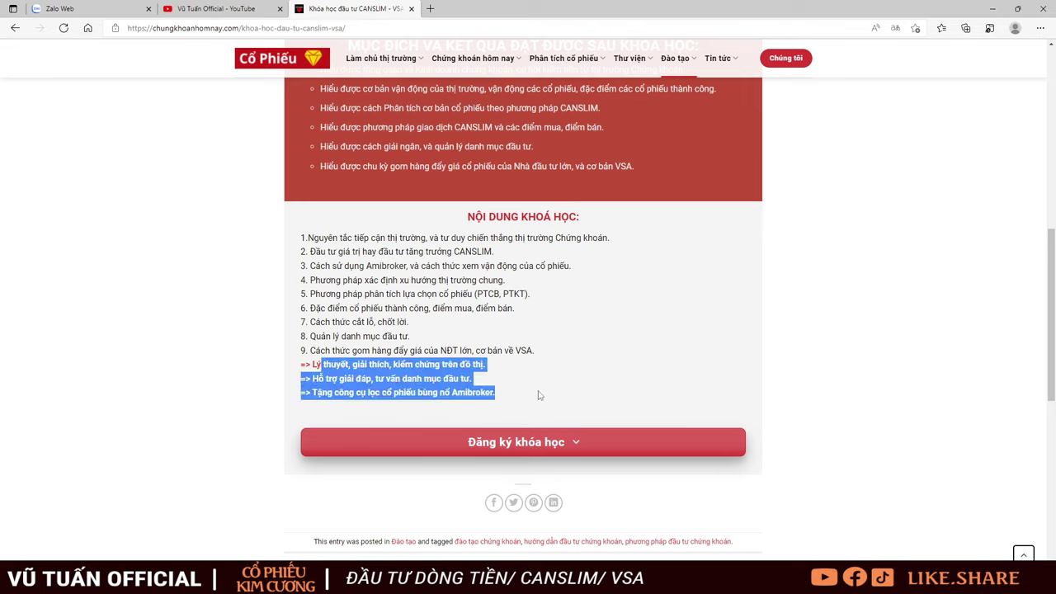
right_click(607, 363)
scroll(640, 341, "up", 3)
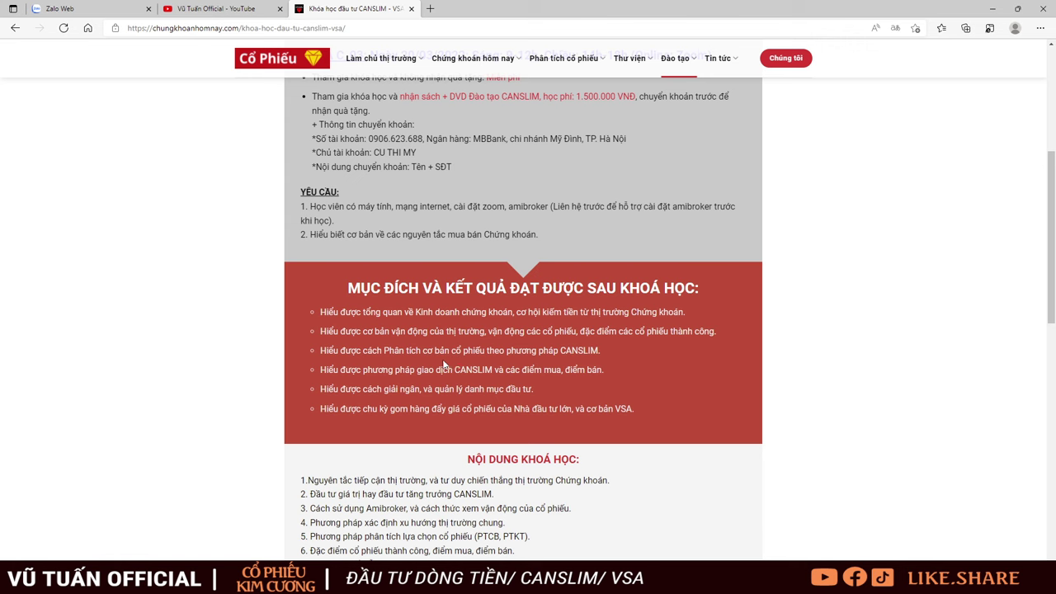
scroll(455, 363, "up", 4)
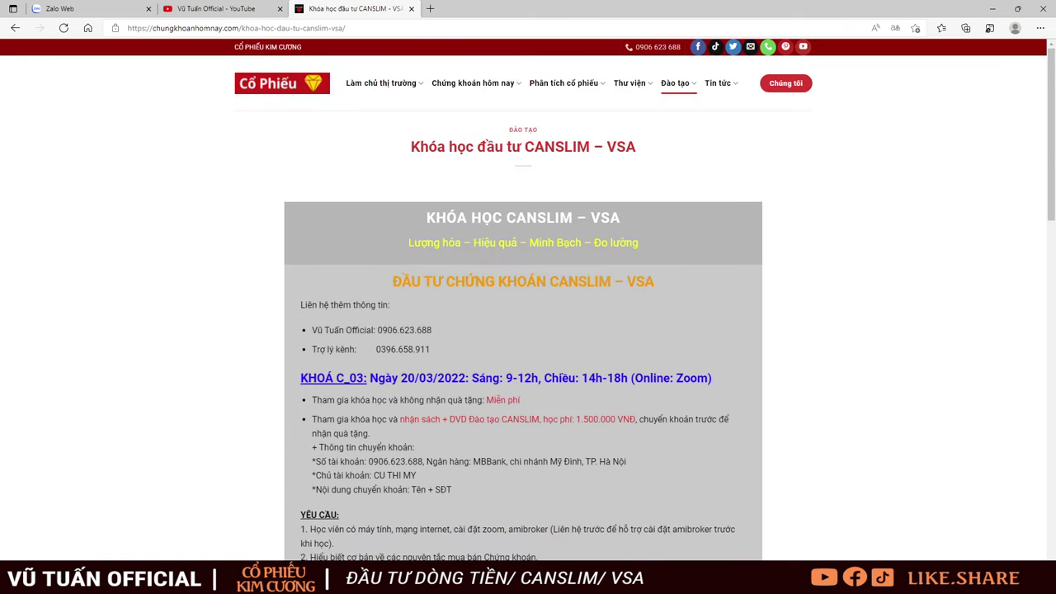
Step: Switch to the CP Kim Cương 16.03.2022 workbook in Excel and highlight stock rows 8 to 39 and the Hoạt động tốt statuses in C8:C31
left_click(195, 582)
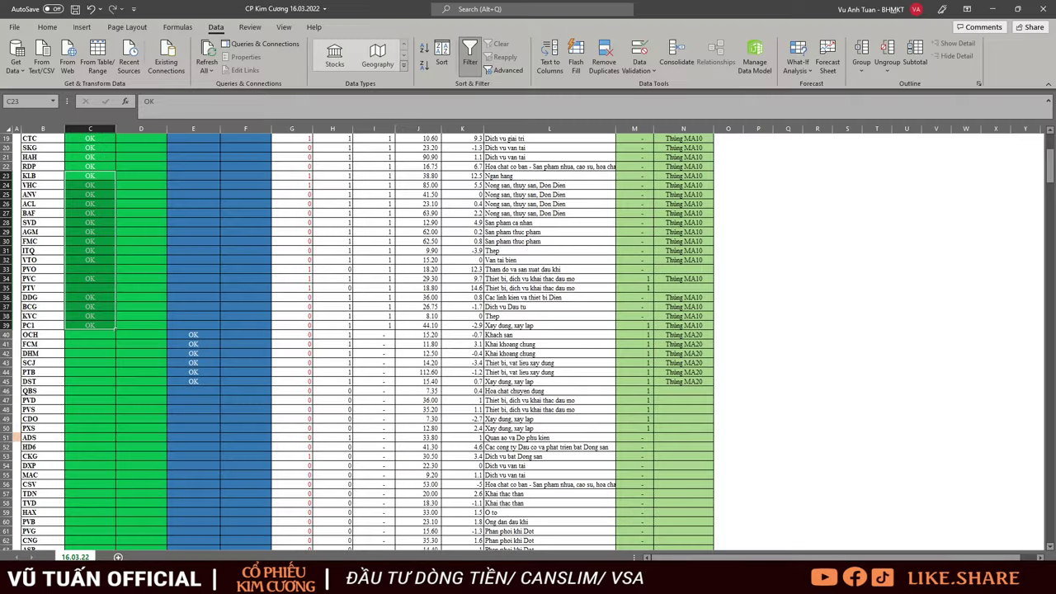
scroll(355, 318, "up", 5)
left_click_drag(33, 238, 683, 528)
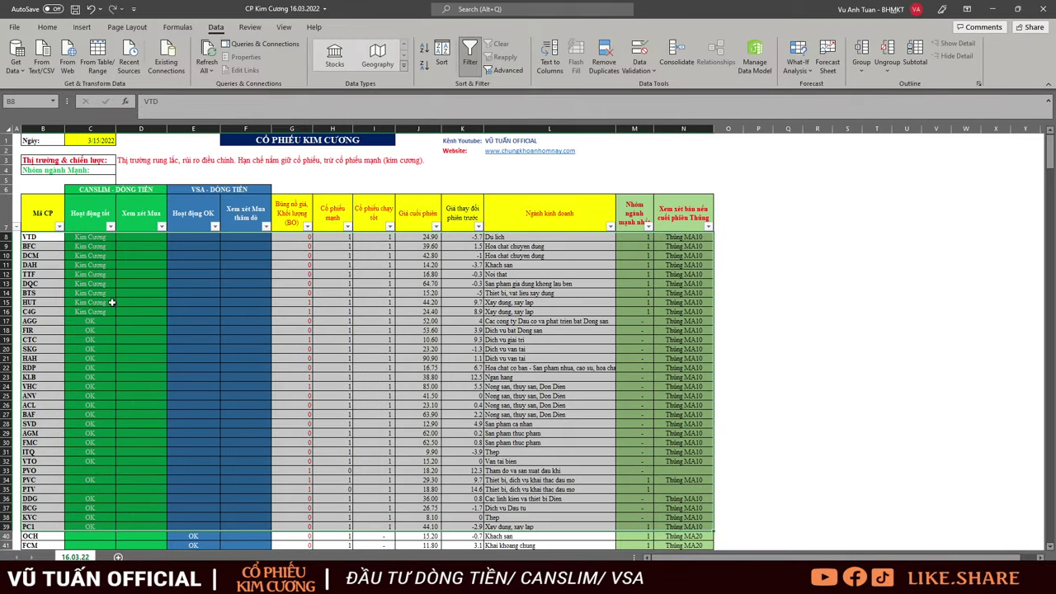
left_click_drag(91, 237, 91, 452)
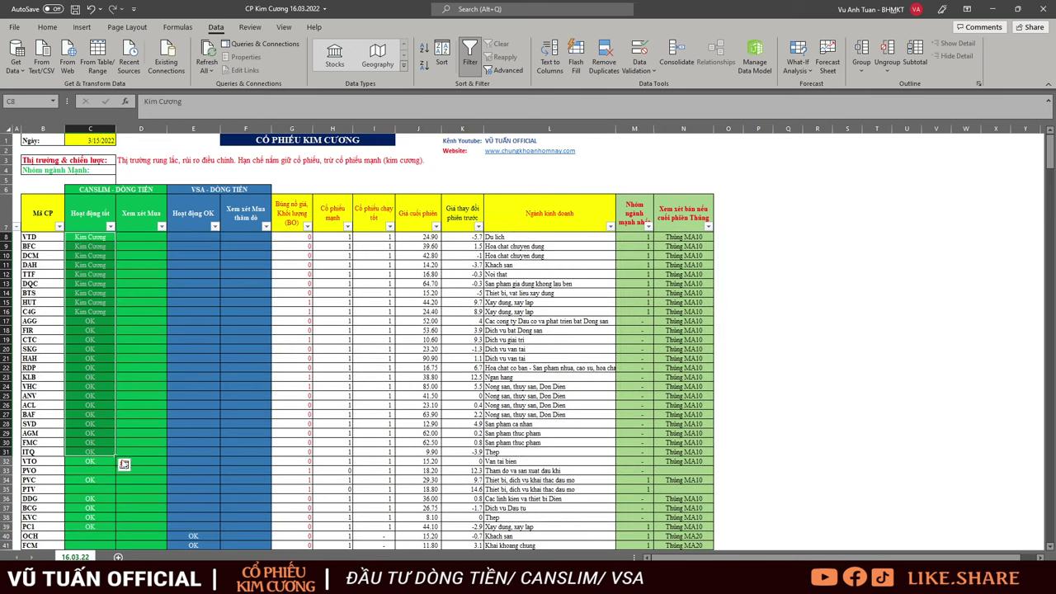
Step: Examine the Kim Cương stocks HUT and DQC and highlight the codes and statuses from DCM to BTS
left_click(44, 303)
left_click(41, 283)
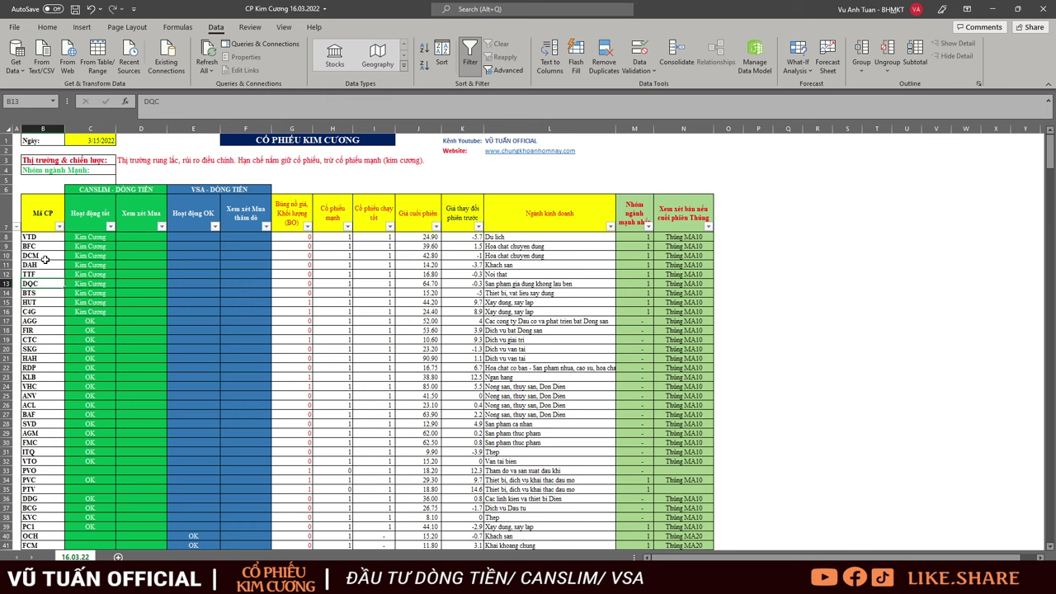
left_click_drag(43, 258, 91, 293)
scroll(287, 411, "down", 4)
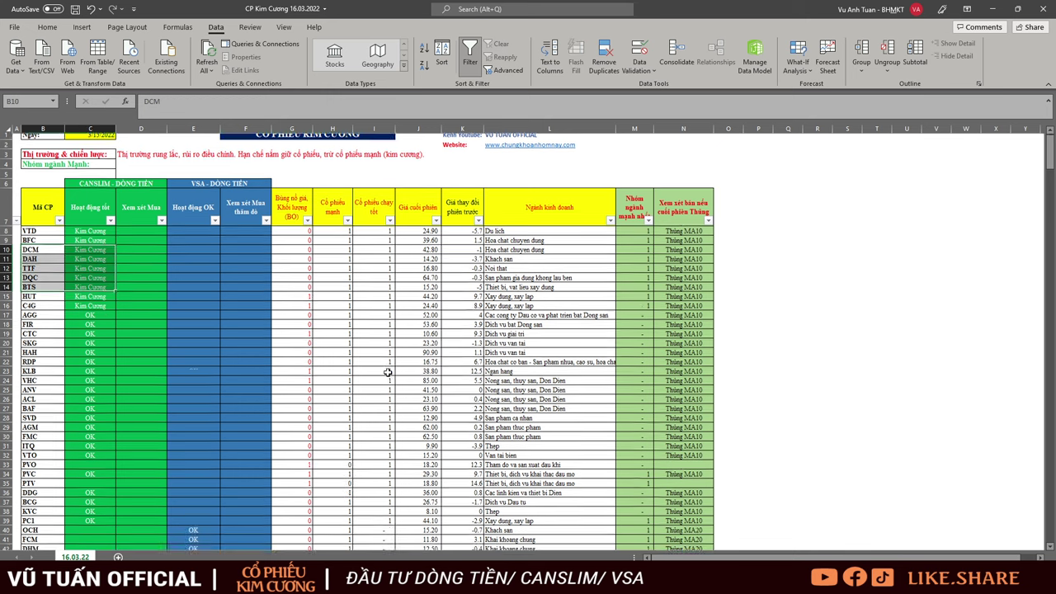
scroll(287, 412, "up", 4)
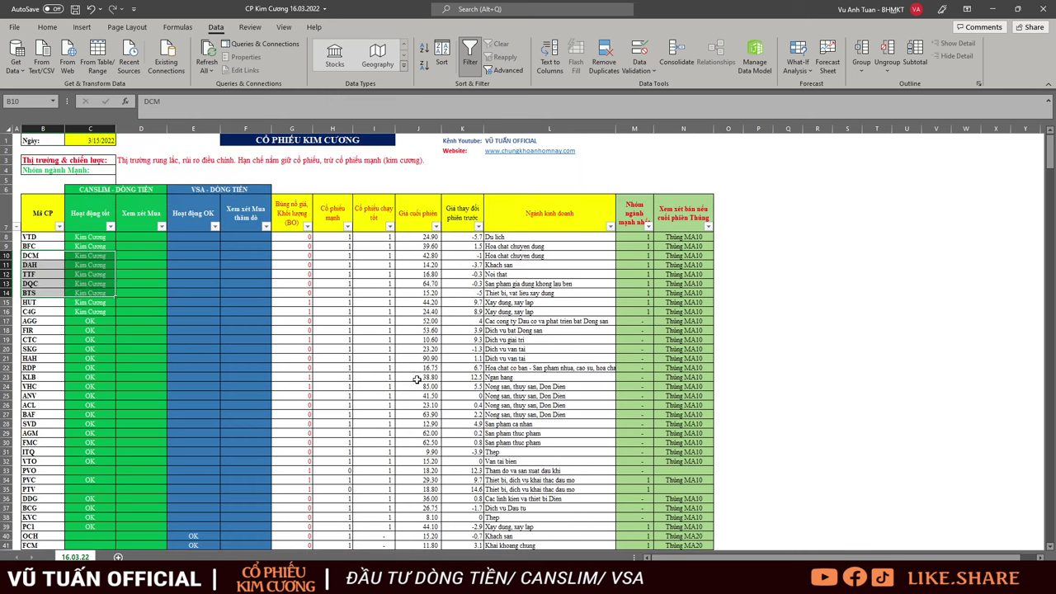
Step: Switch to AmiBroker, widen the Analysis3 results pane and show its FullName and ICB industry columns
key("alt+Tab")
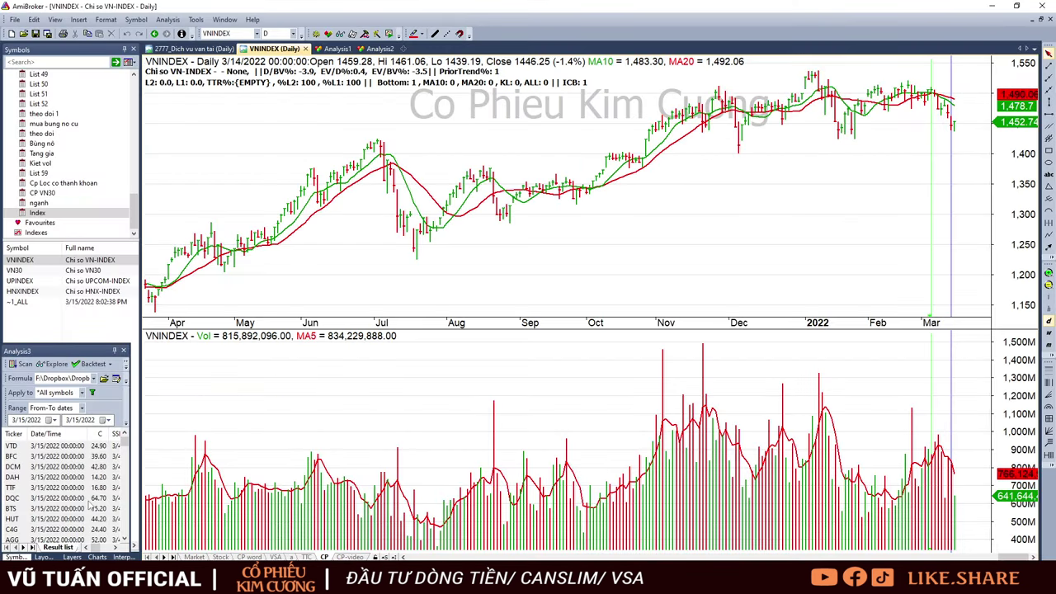
left_click_drag(136, 483, 842, 479)
left_click_drag(583, 551, 622, 554)
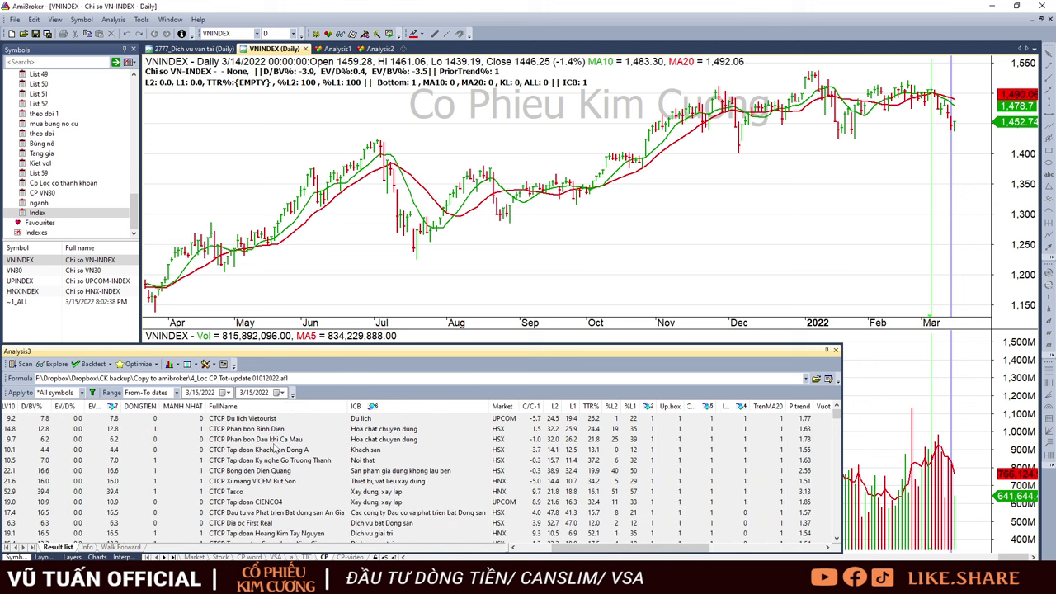
scroll(388, 445, "down", 1)
Step: View the daily charts of DQC, VTD and BFC from the Analysis3 results
left_click(392, 439)
scroll(397, 421, "up", 1)
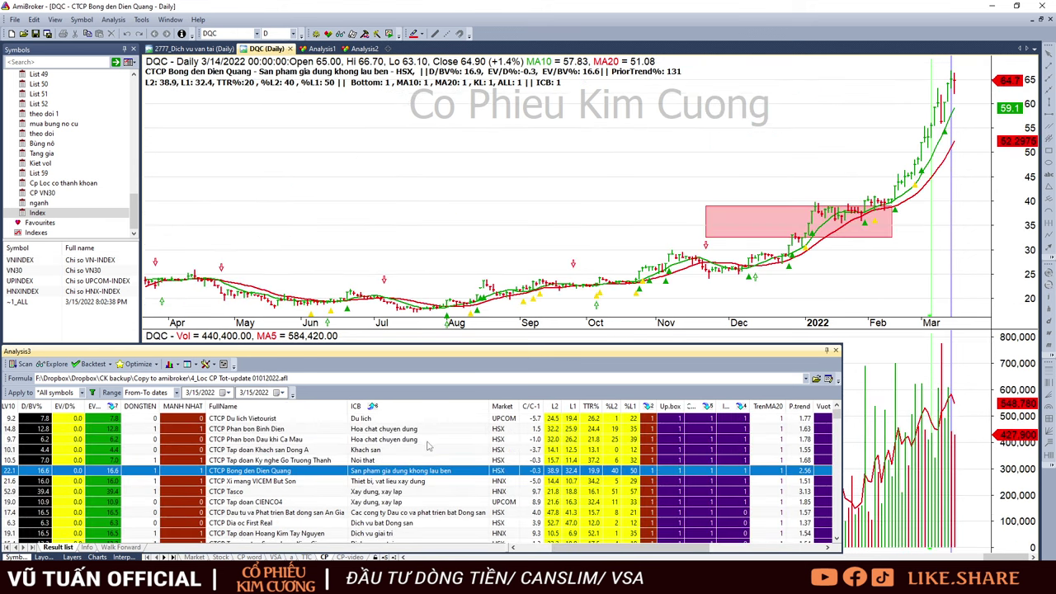
left_click(387, 419)
left_click(987, 150)
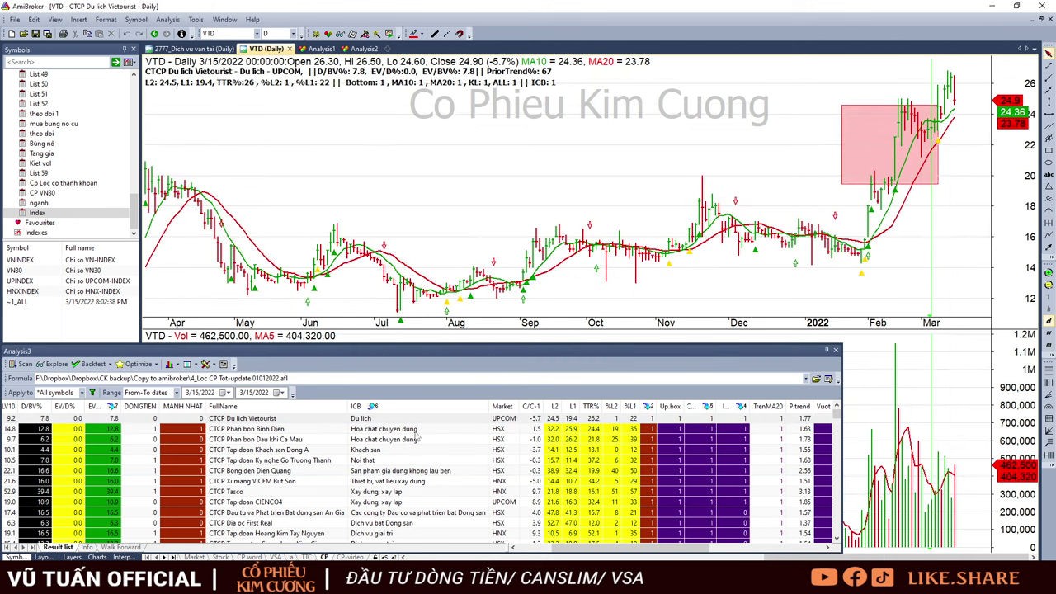
left_click(417, 430)
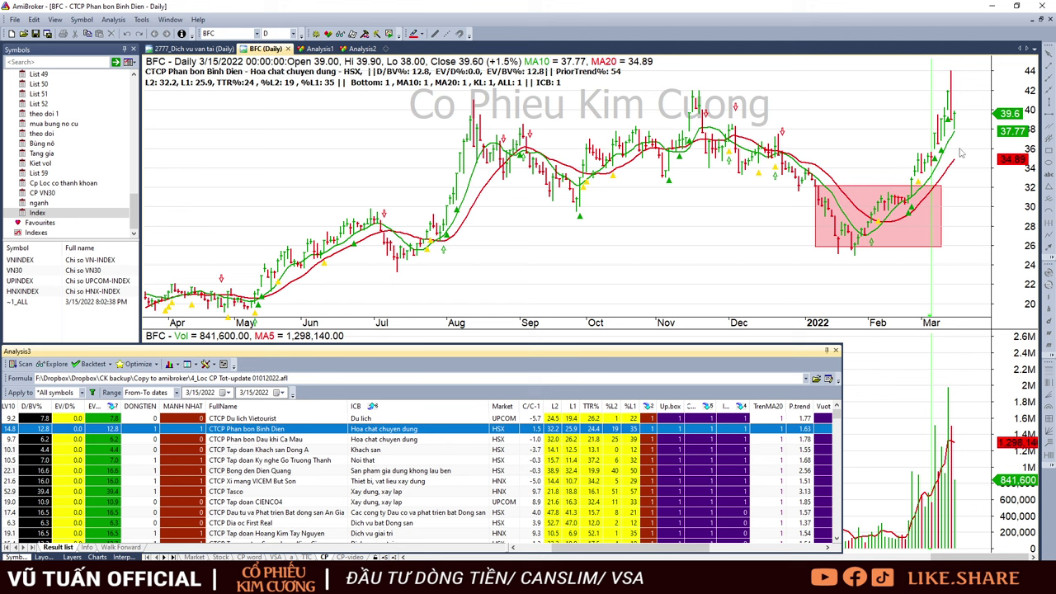
Step: Step through the daily charts of DCM, DAH, TTF and DQC, and inspect an early March 2022 bar on DQC
key("Down")
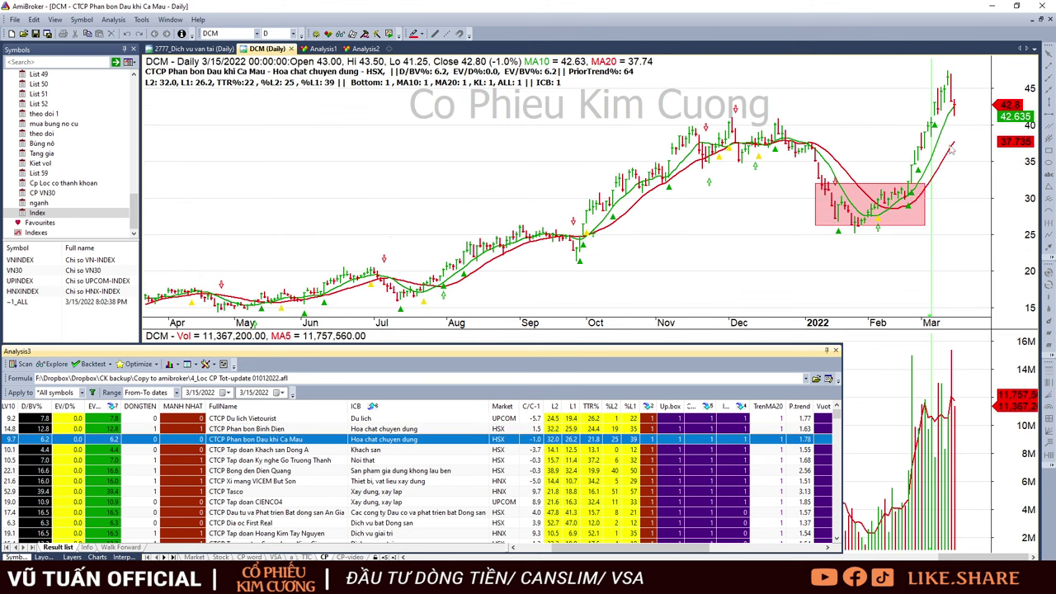
key("Down")
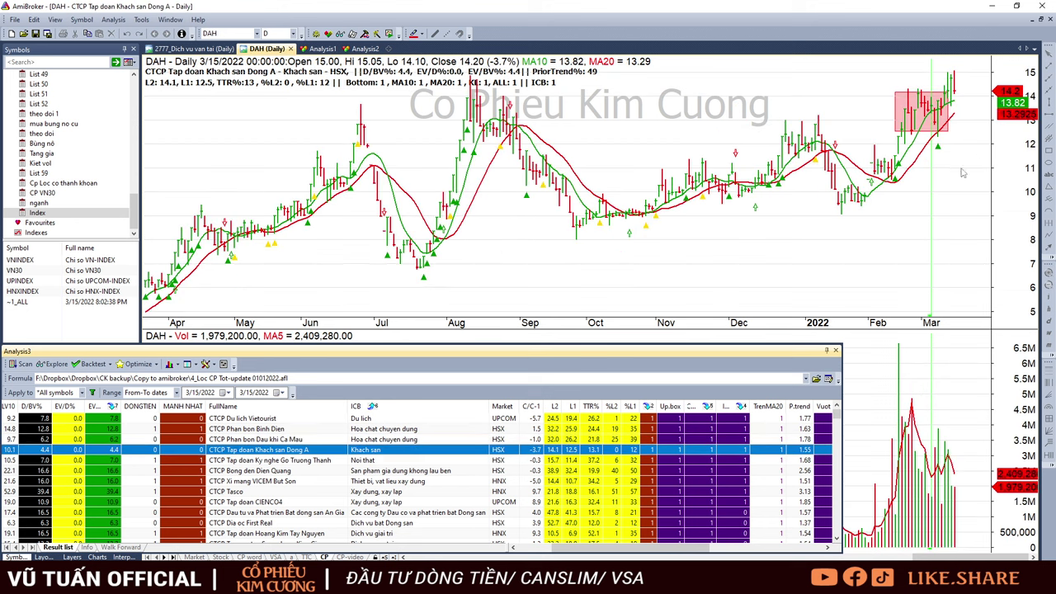
key("Down")
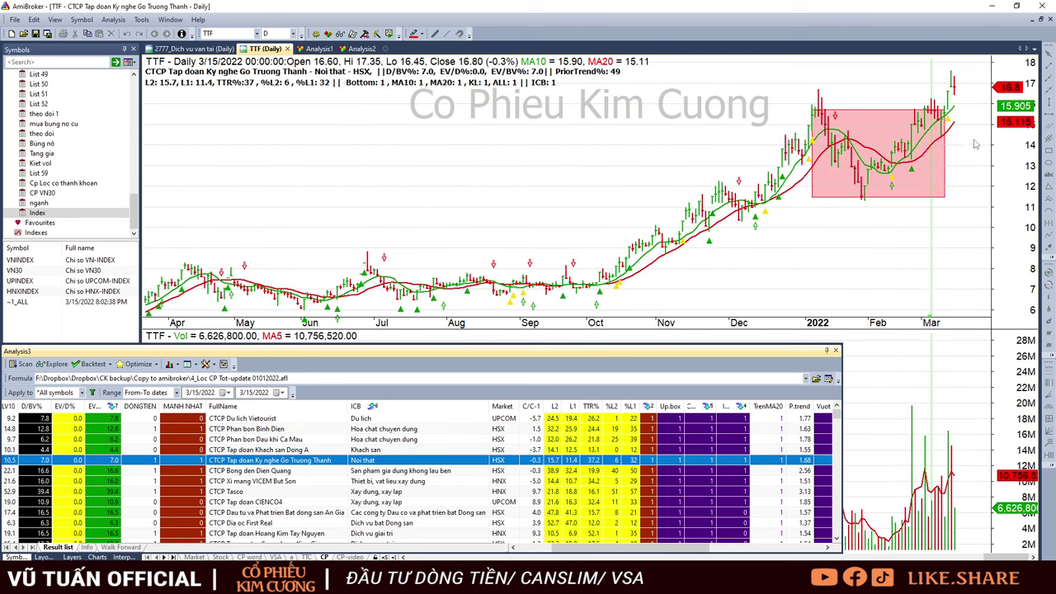
key("Down")
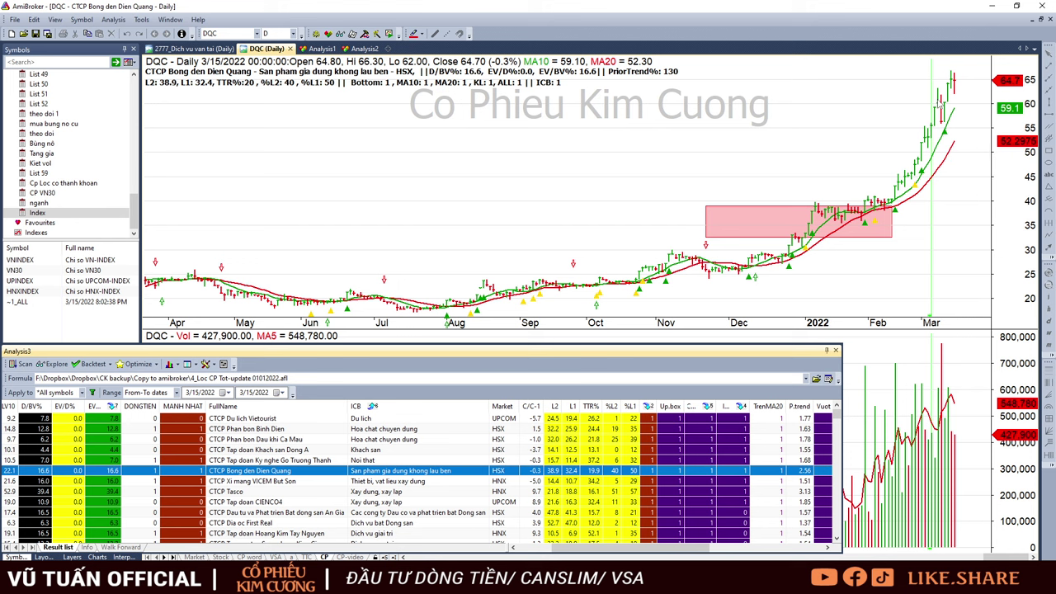
left_click(938, 103)
Step: Step through the daily charts from BTS to CTC in the results, and inspect CTC's 3/15/2022 bar
left_click(657, 482)
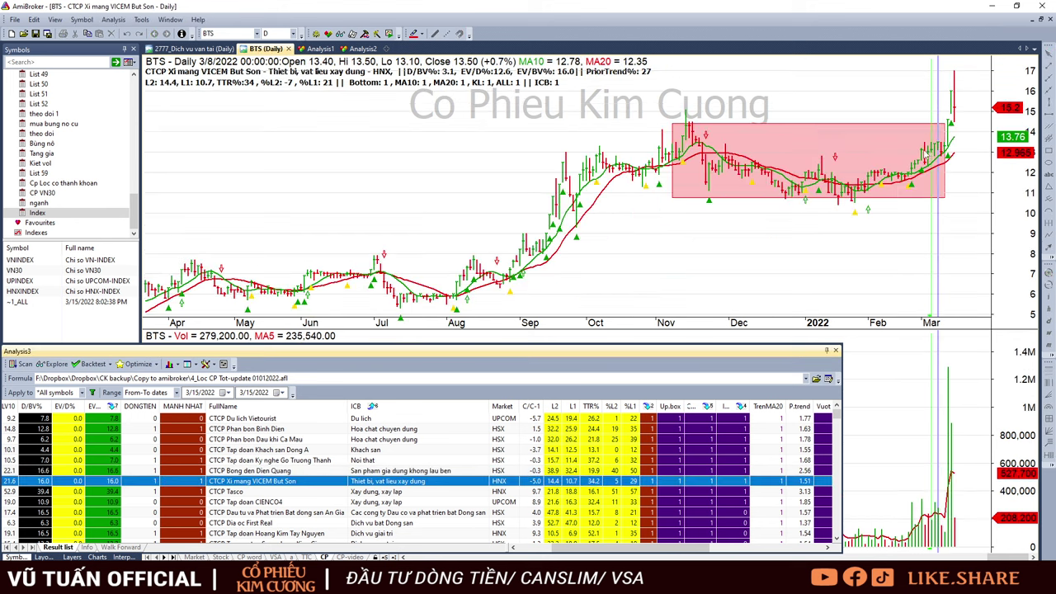
key("Down")
key("Down")
key("Down")
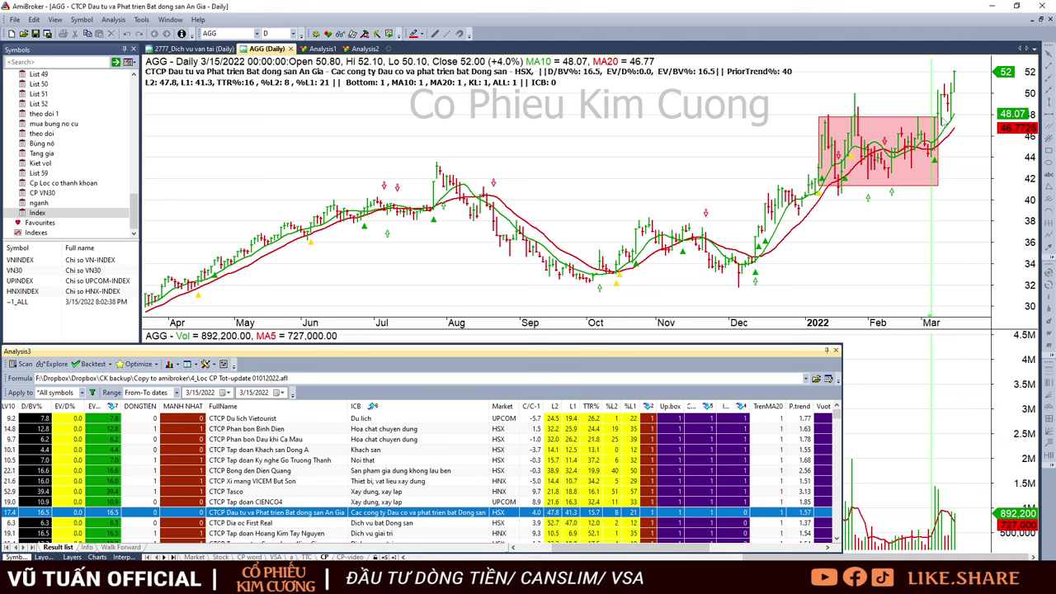
key("Down")
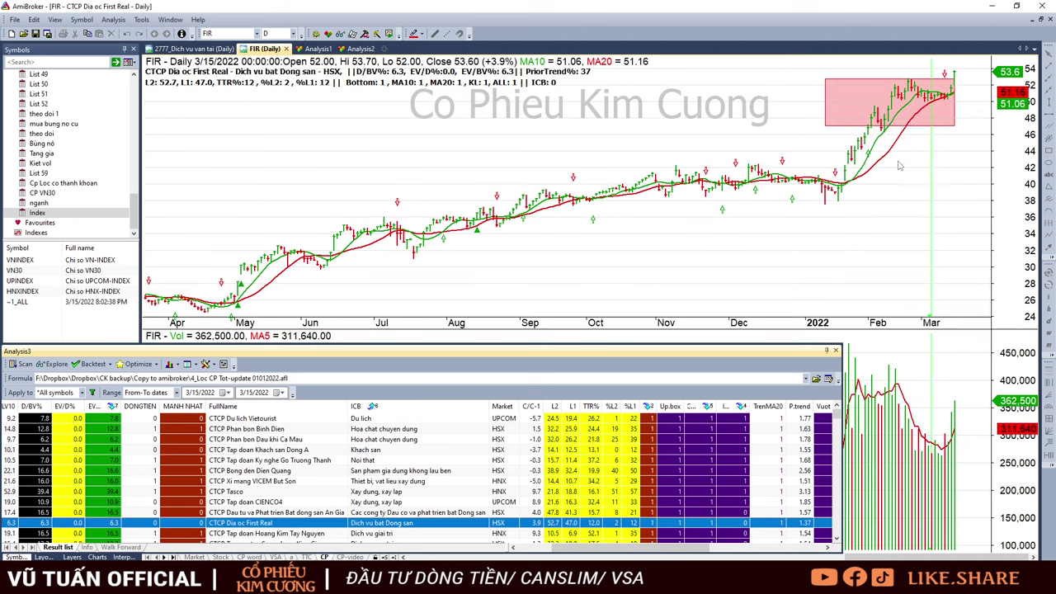
key("Down")
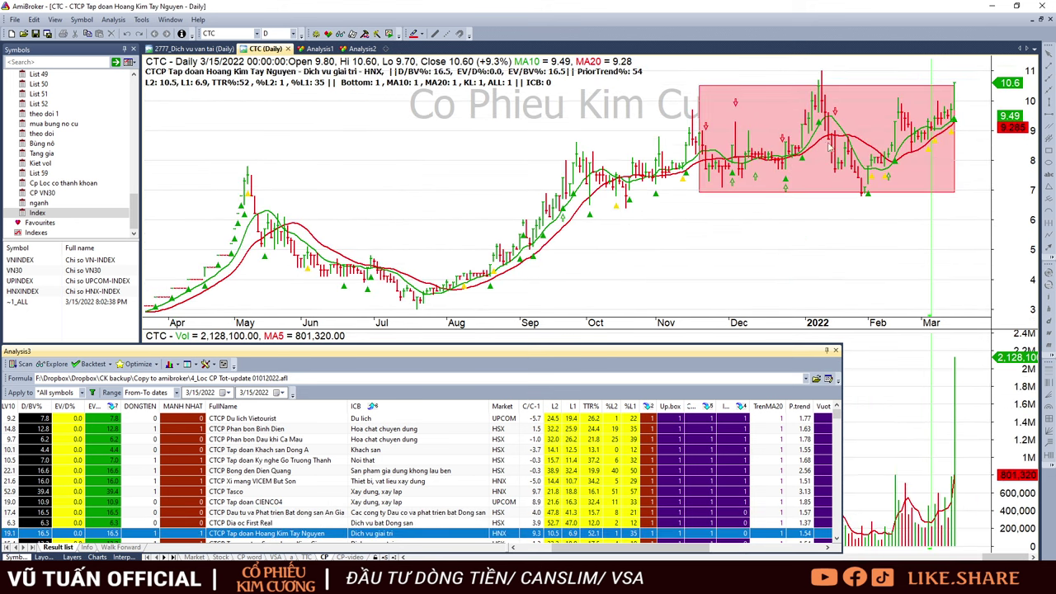
left_click(957, 83)
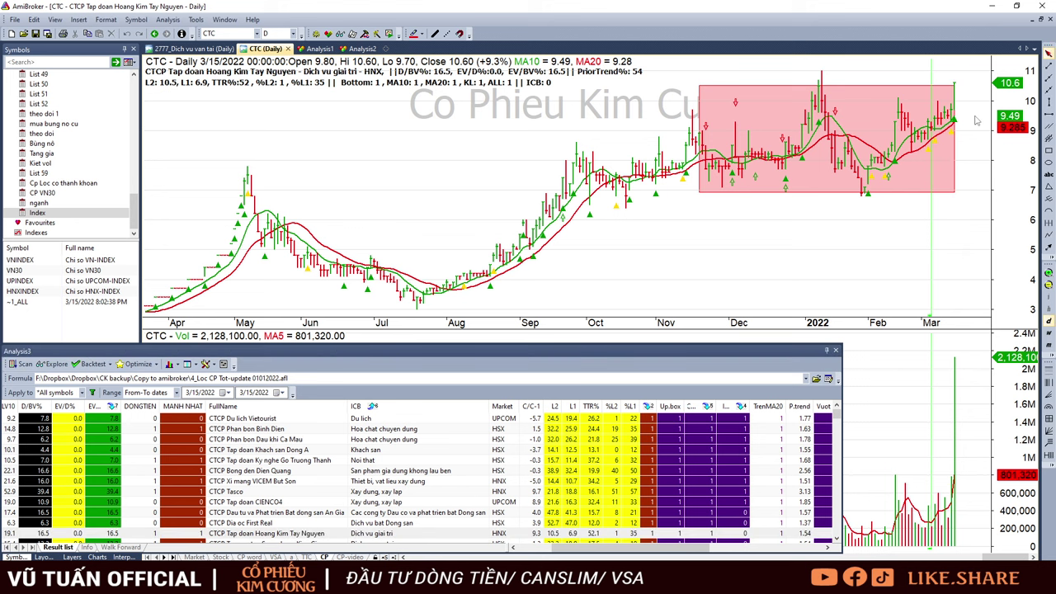
Step: View the daily charts of C4G, CTC, SKG and HAH from the Analysis3 results
left_click(349, 504)
scroll(375, 520, "down", 2)
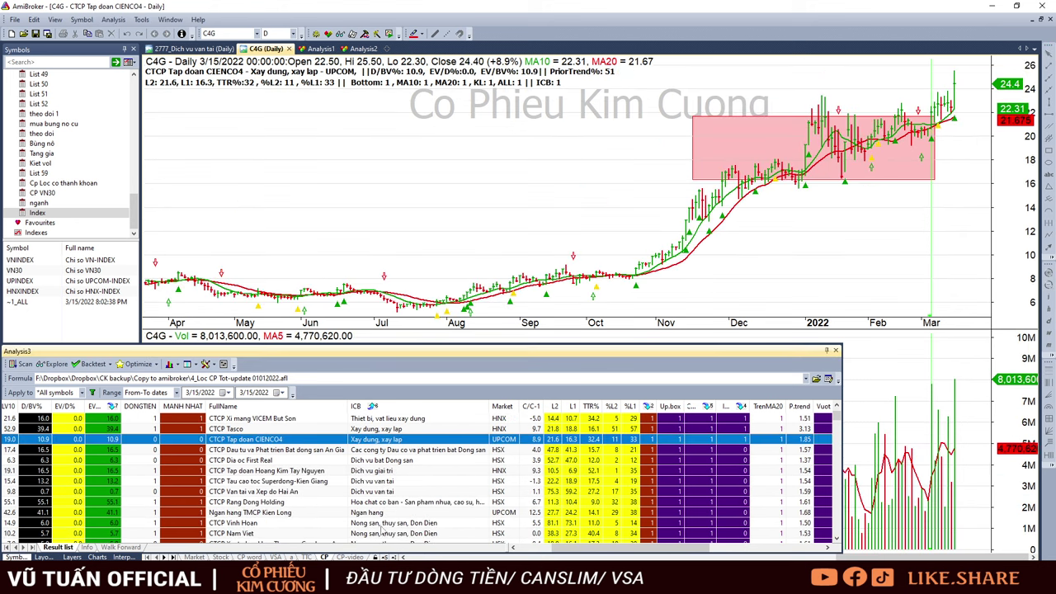
left_click(393, 472)
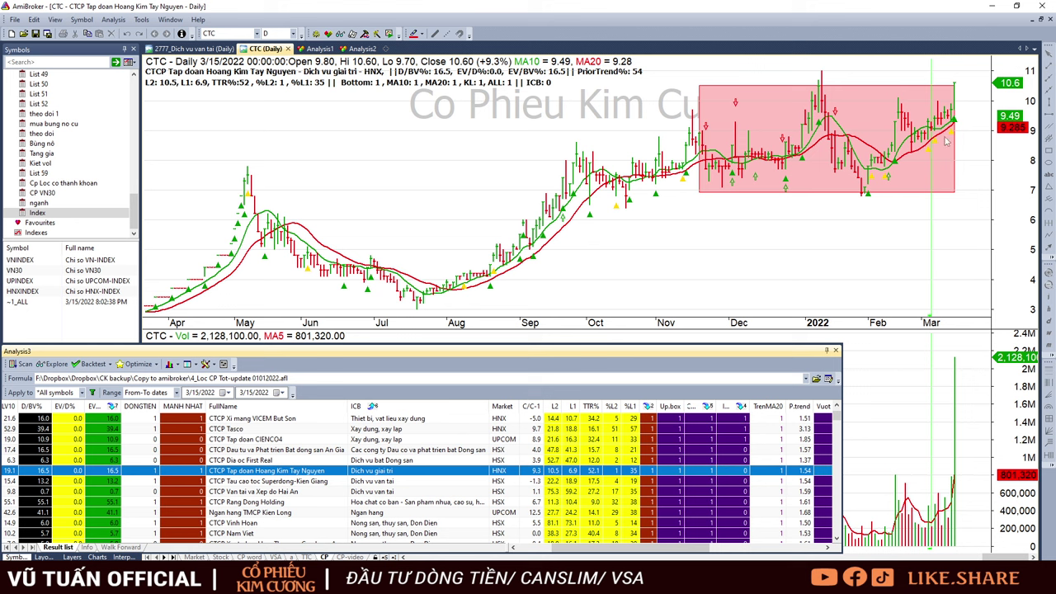
key("Down")
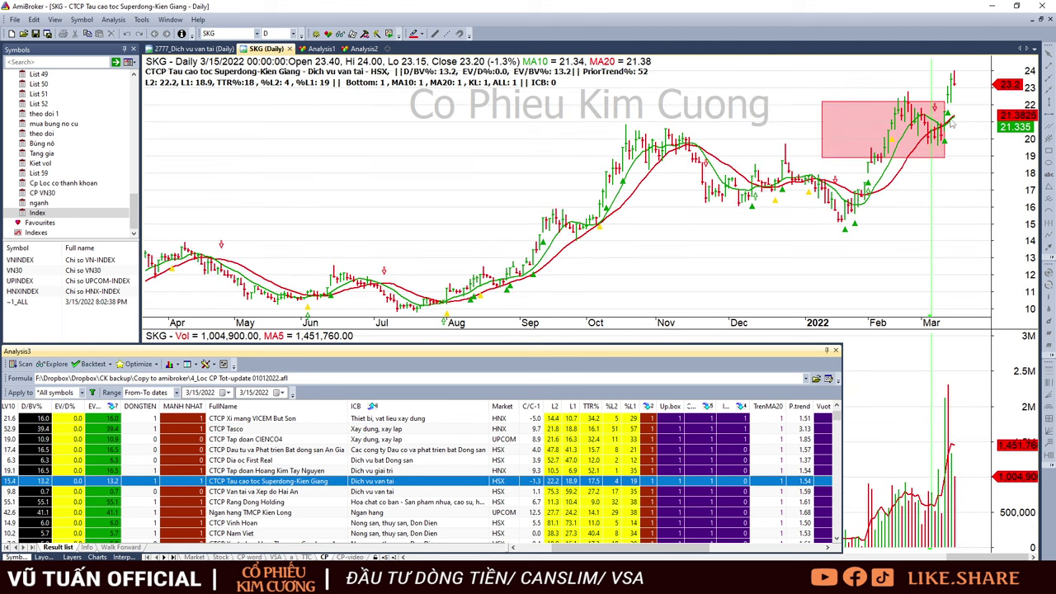
key("Down")
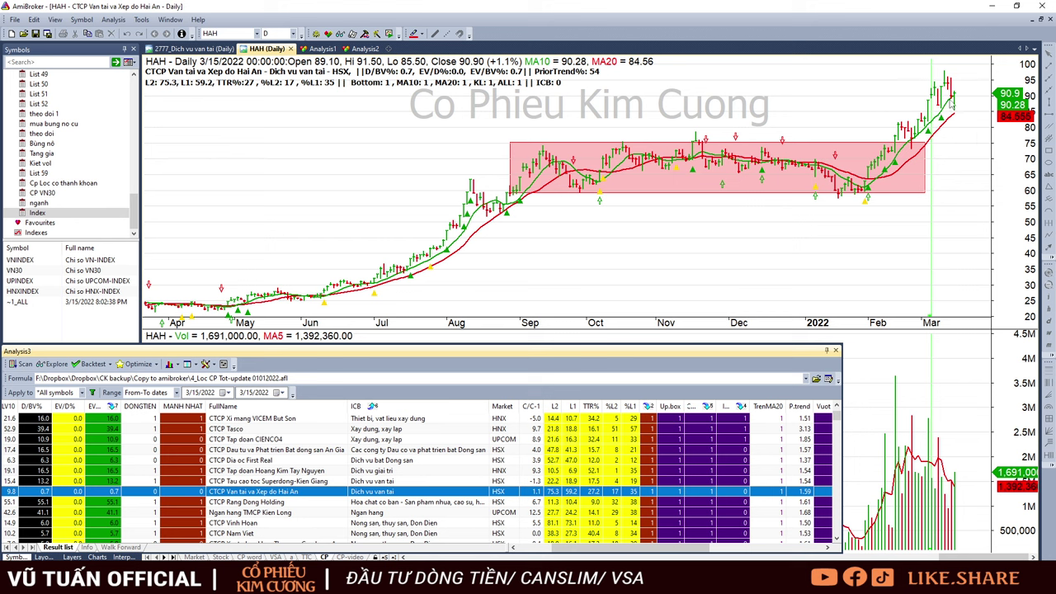
Step: Step through the daily charts from RDP to BAF in the Analysis3 results
key("Down")
key("Down")
key("Down")
key("Down")
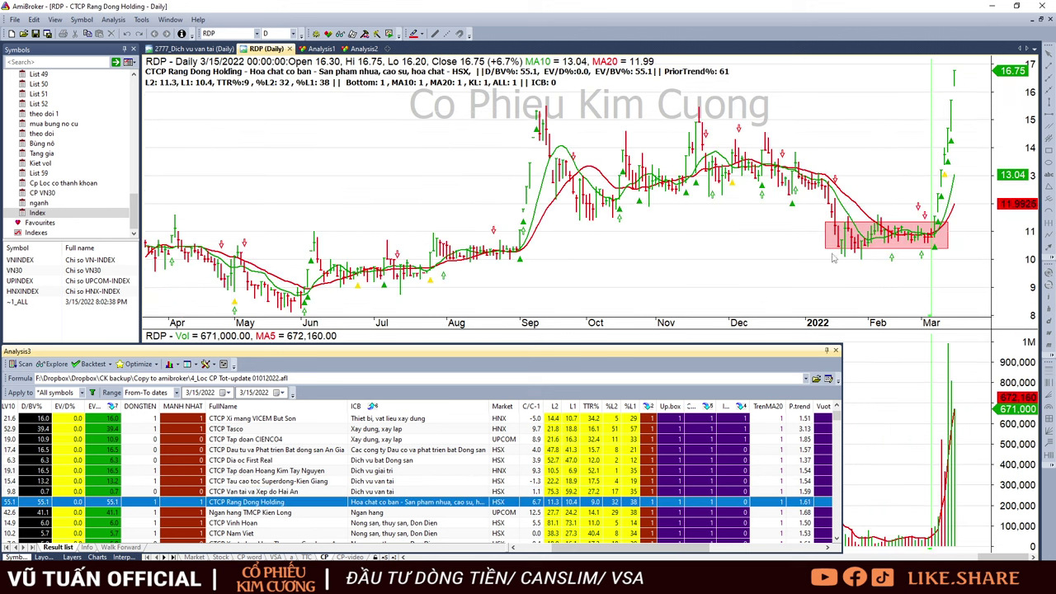
key("Down")
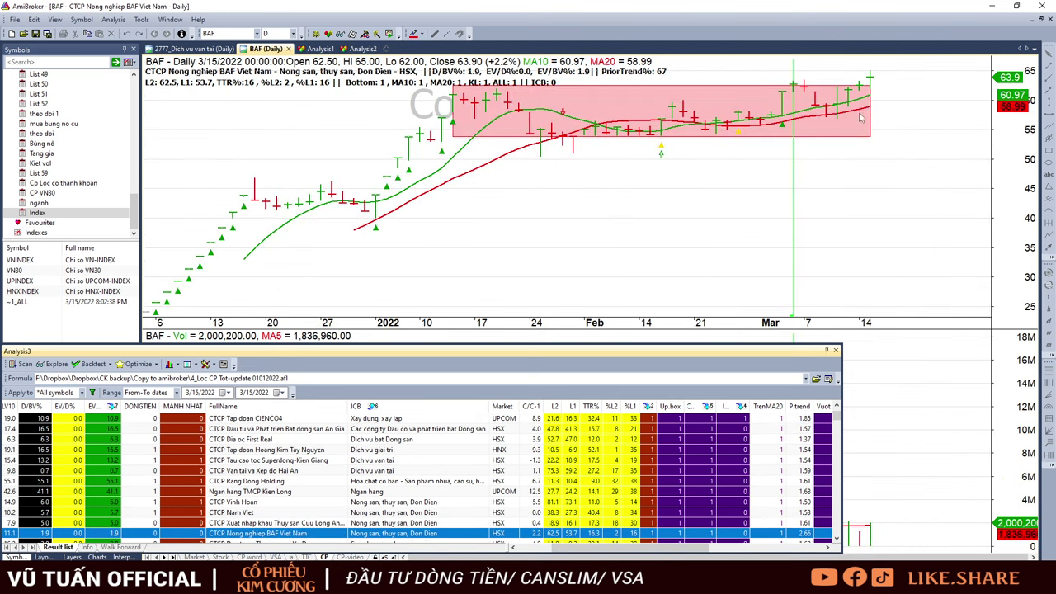
Step: Sort the Analysis3 results by KVol, with ICB ascending as the additional sort column
scroll(476, 475, "up", 3)
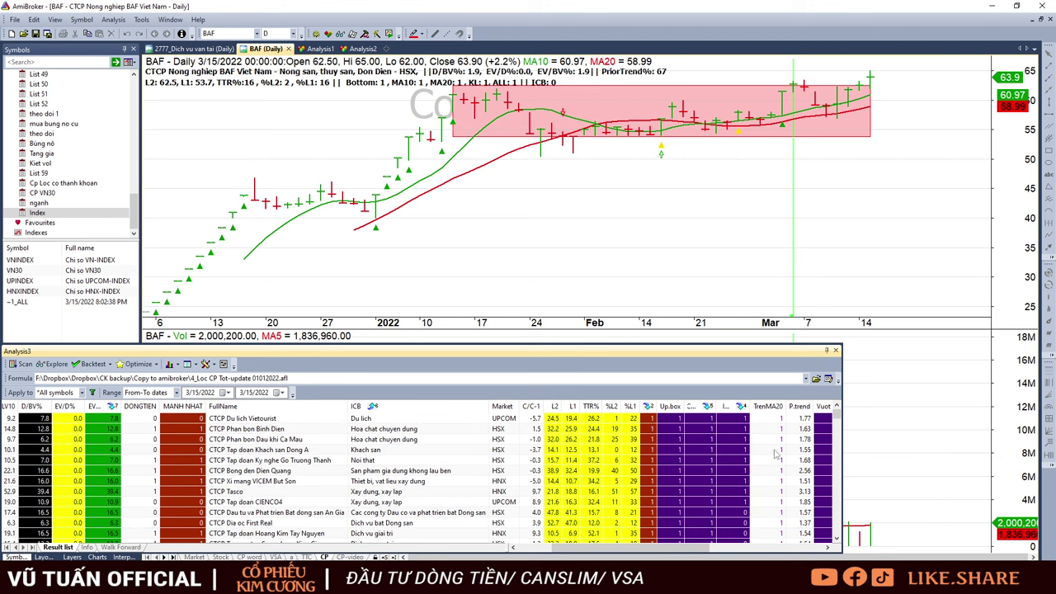
left_click(698, 468)
scroll(730, 459, "right", 5)
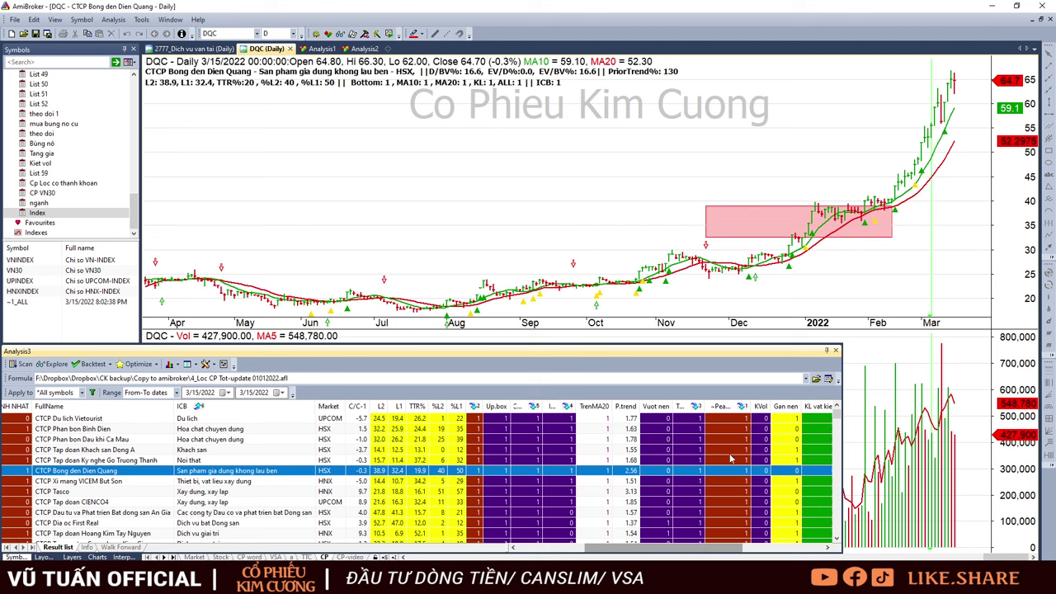
left_click(760, 407)
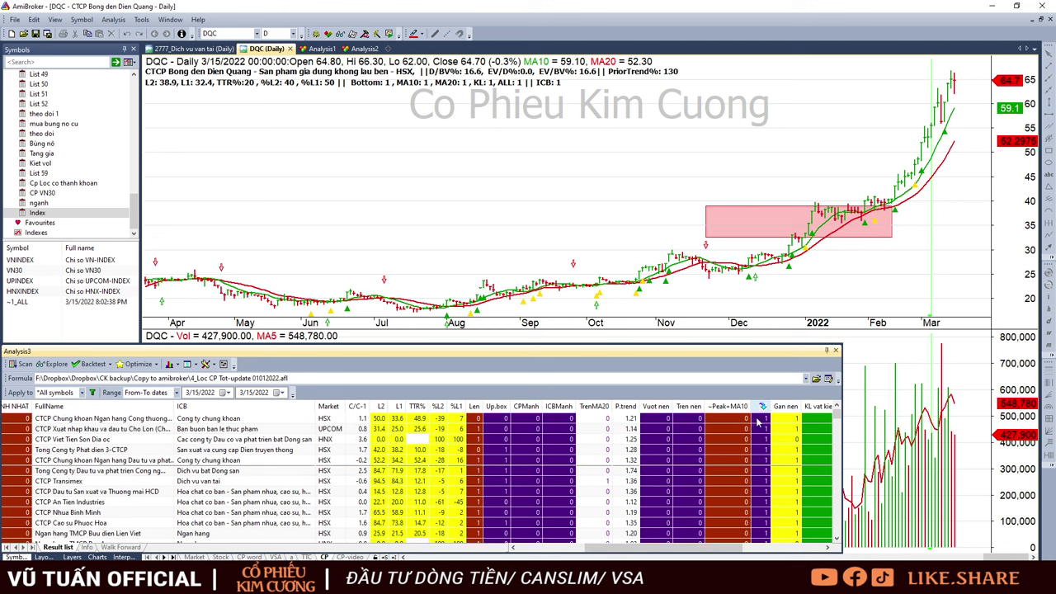
right_click(239, 406)
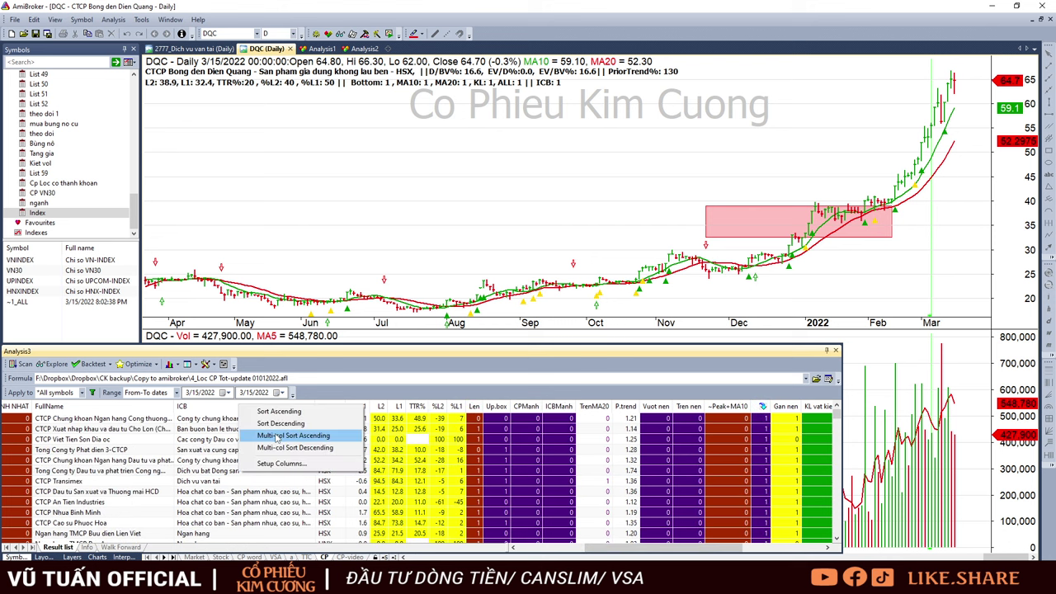
left_click(276, 437)
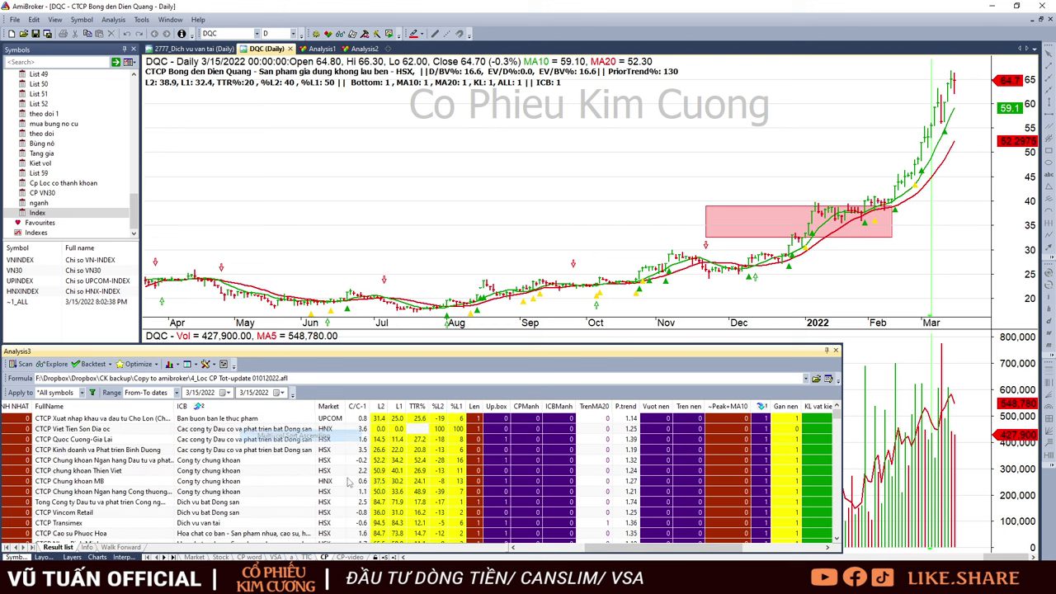
Step: View CLX's daily chart from the re-sorted results, and compare it with the VNINDEX daily chart
left_click(735, 420)
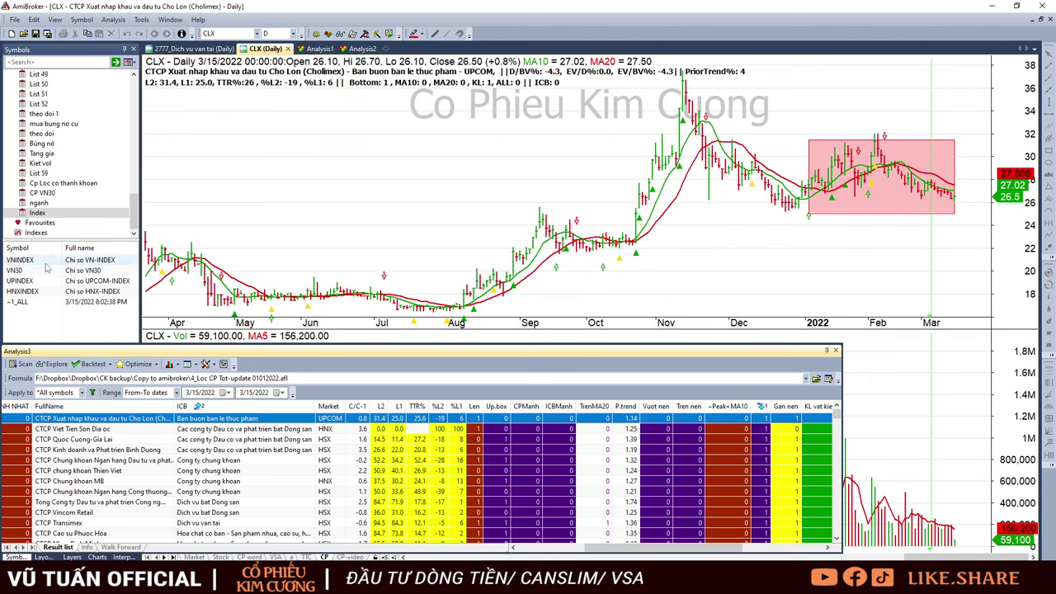
left_click(139, 262)
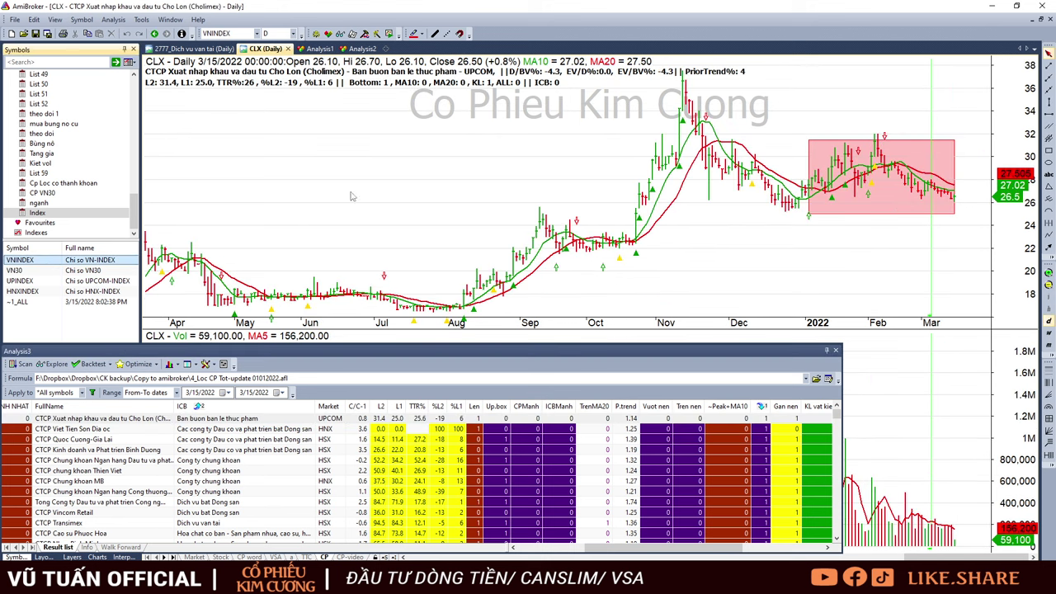
left_click(73, 260)
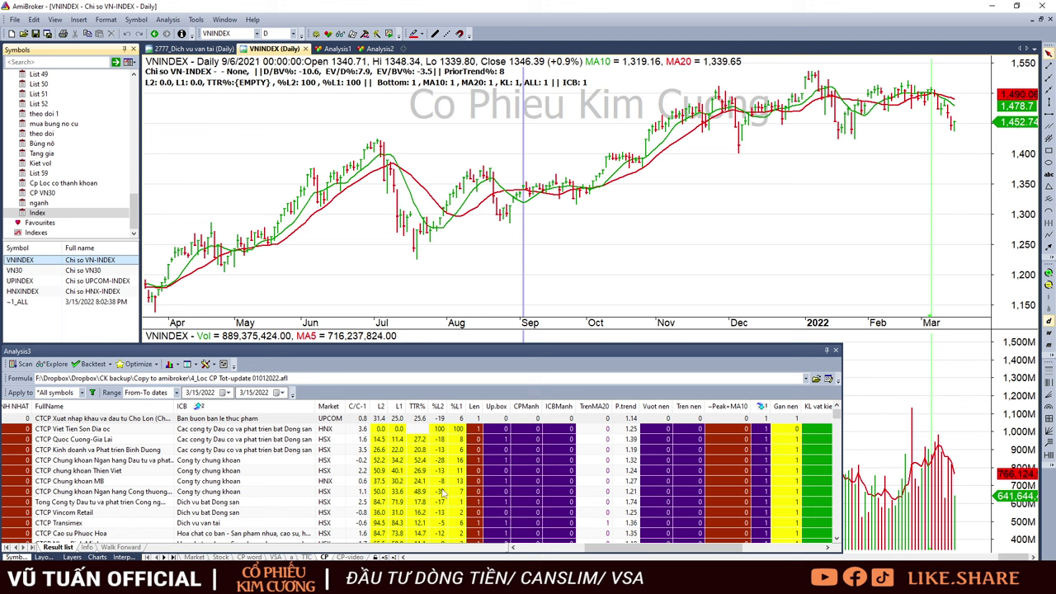
Step: View the daily charts of AAV and CLX from the results, and return CLX's bar data to 3/15/2022
left_click(266, 430)
left_click_drag(603, 550, 625, 553)
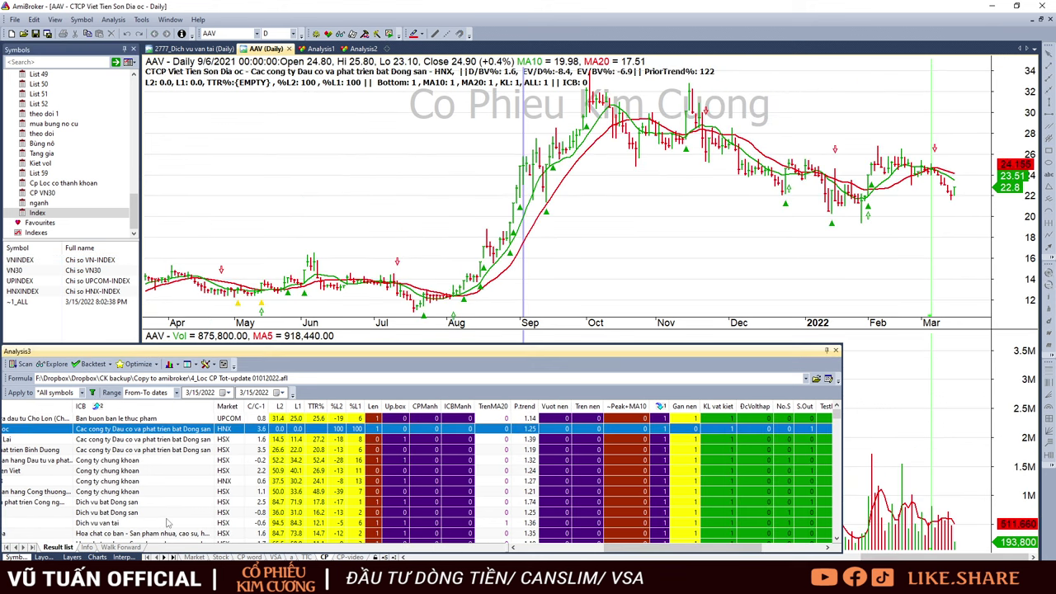
key("Up")
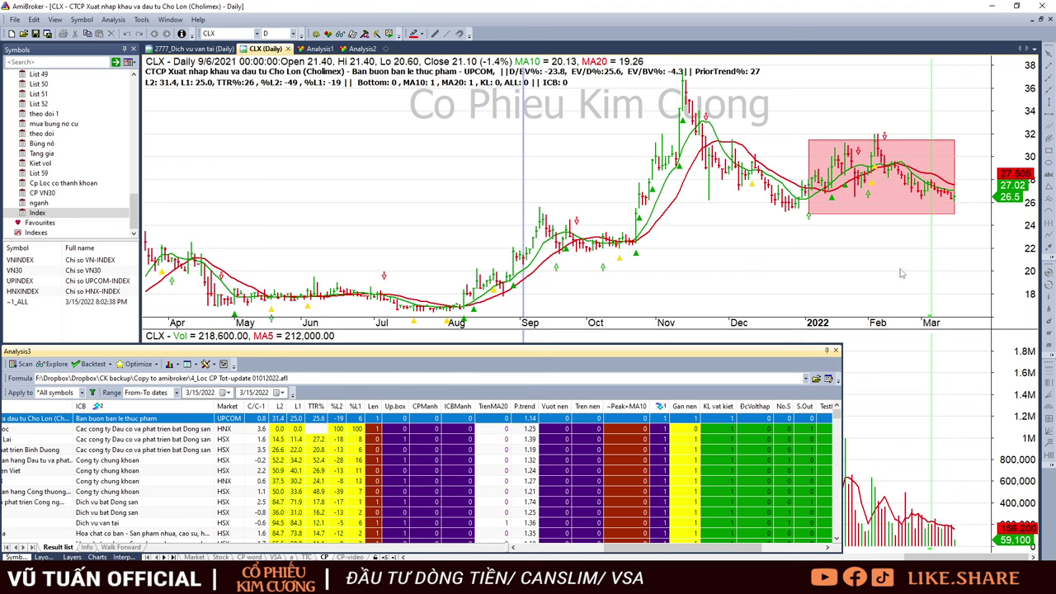
mouse_move(901, 273)
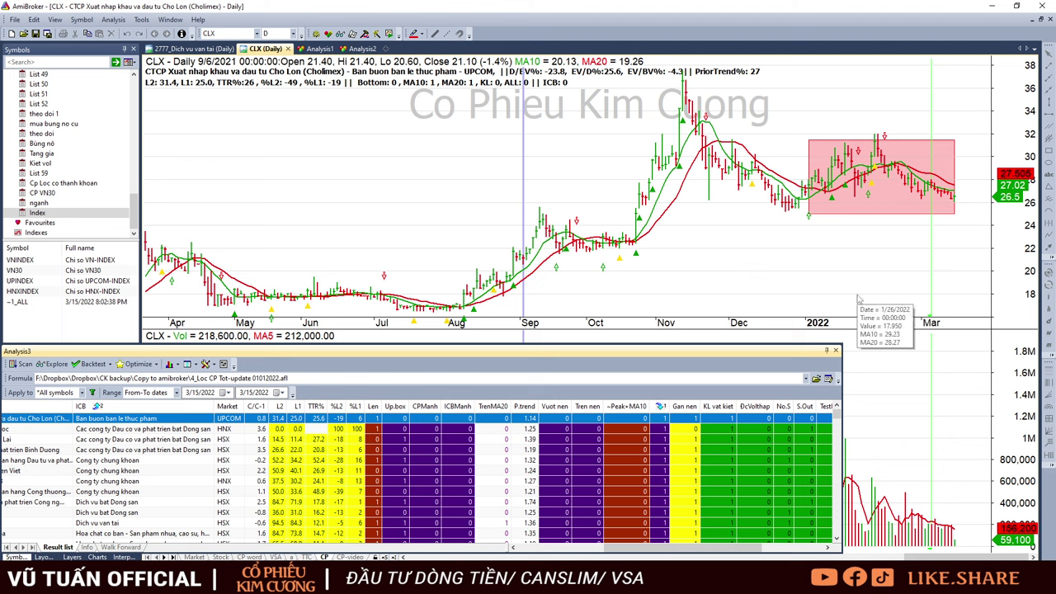
left_click(889, 237)
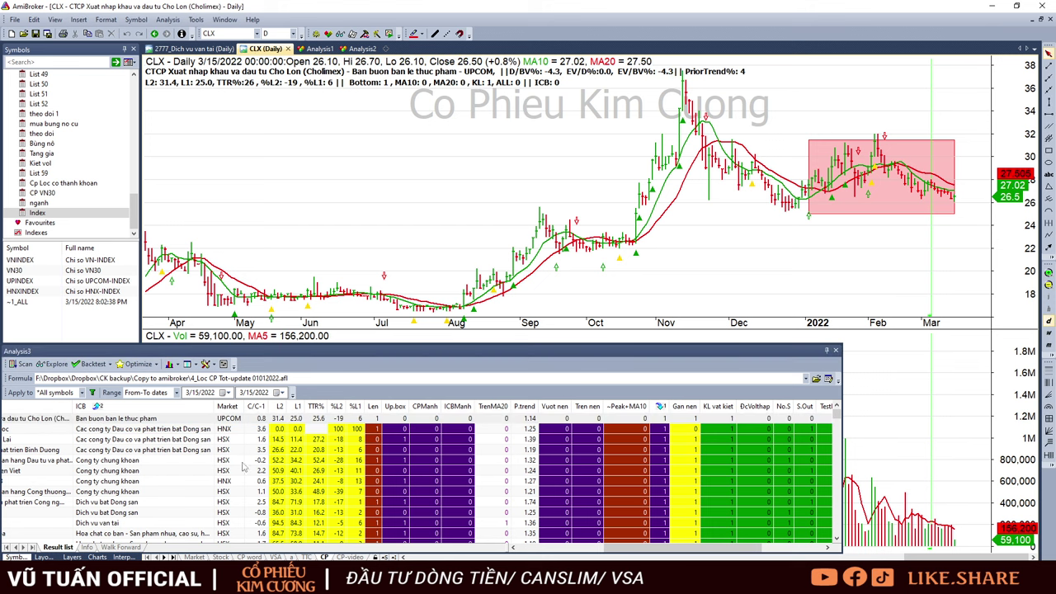
Step: Step through the real estate investment stocks' daily charts from AAV to TDC and back to AAV
left_click(165, 429)
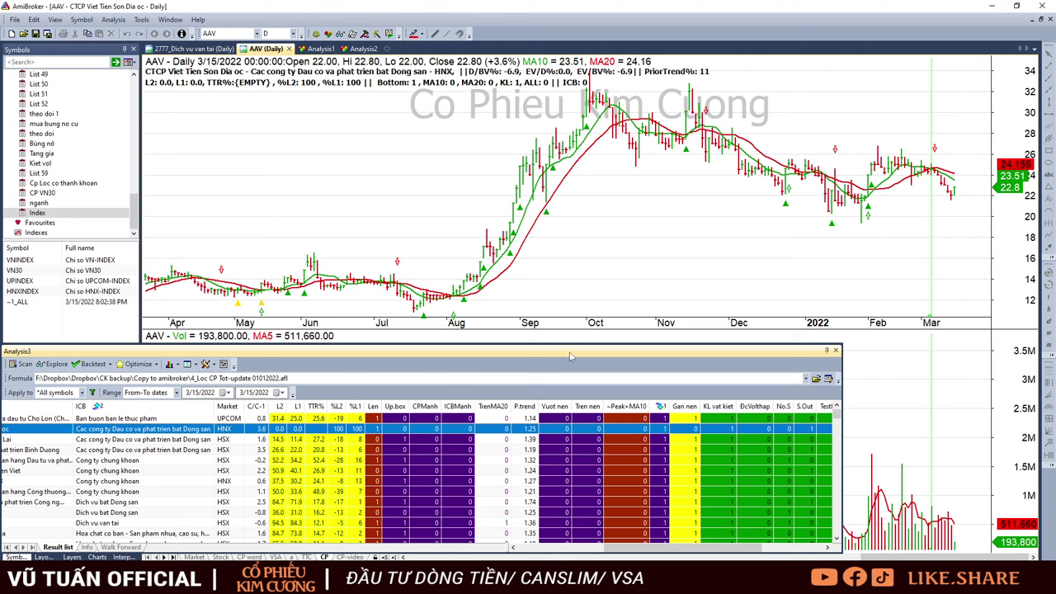
mouse_move(723, 269)
key("Down")
key("Down")
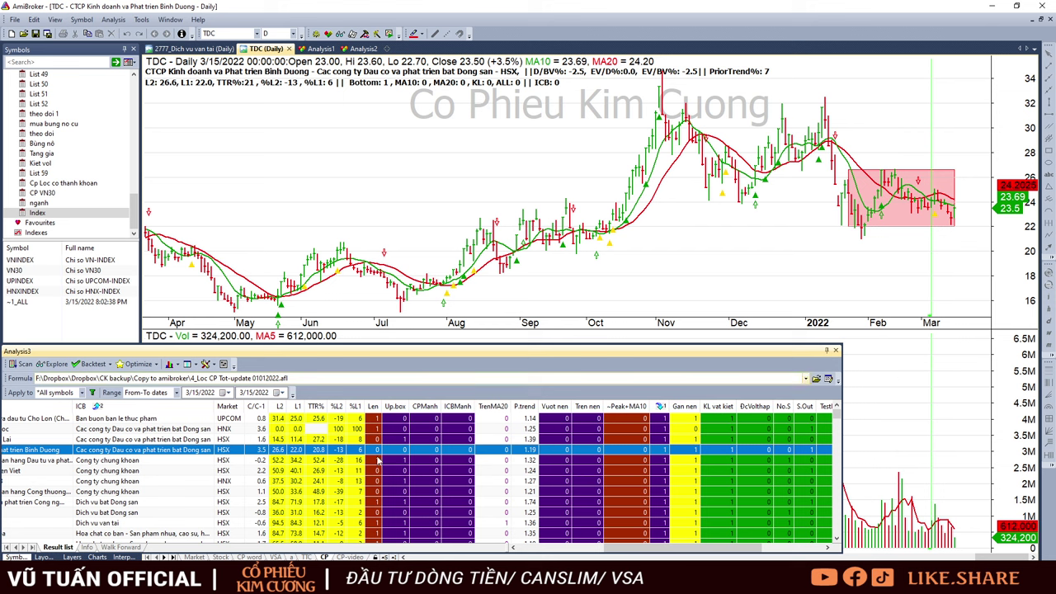
key("Up")
key("Up")
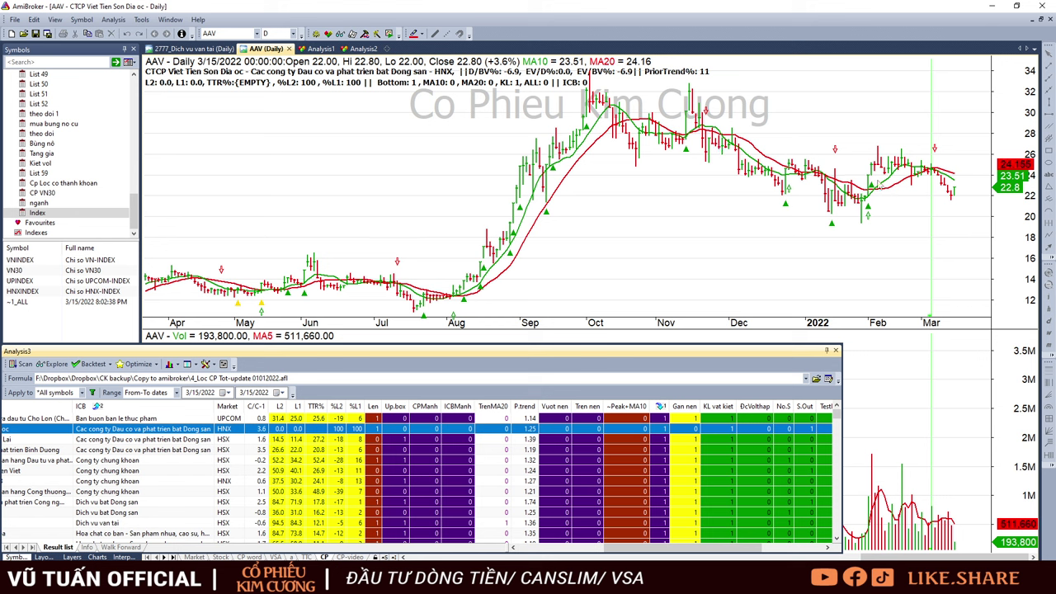
Step: Review the daily price and volume charts of the securities companies BSI, TVS and MBS
left_click(122, 462)
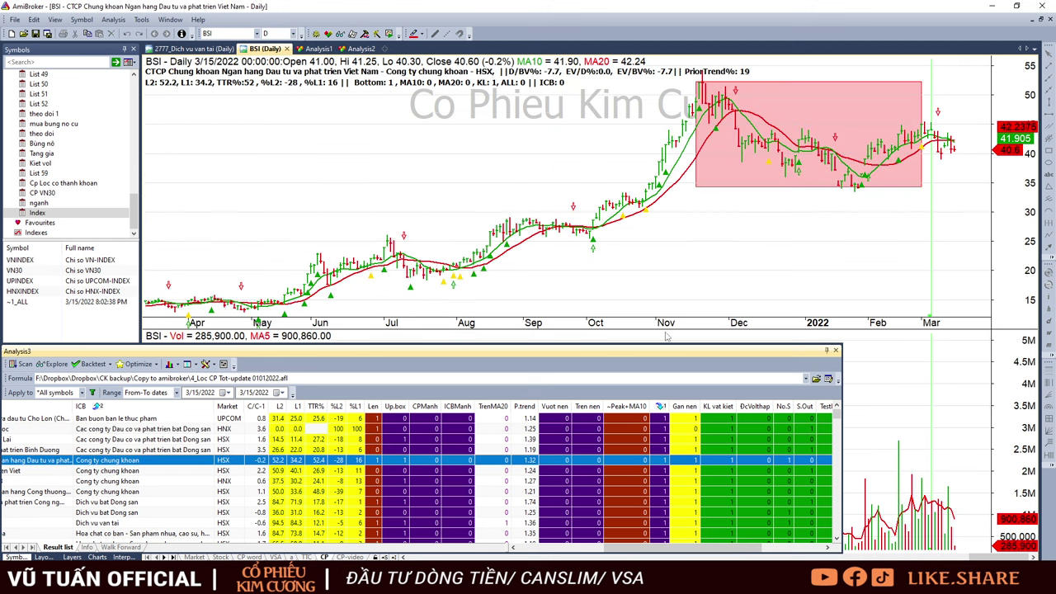
left_click(959, 550)
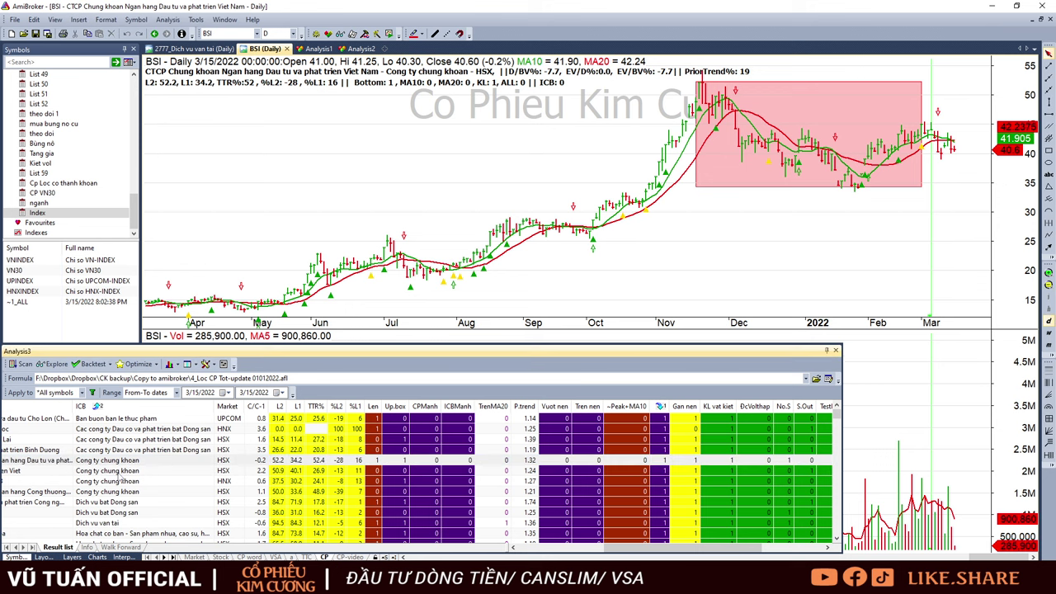
left_click(120, 474)
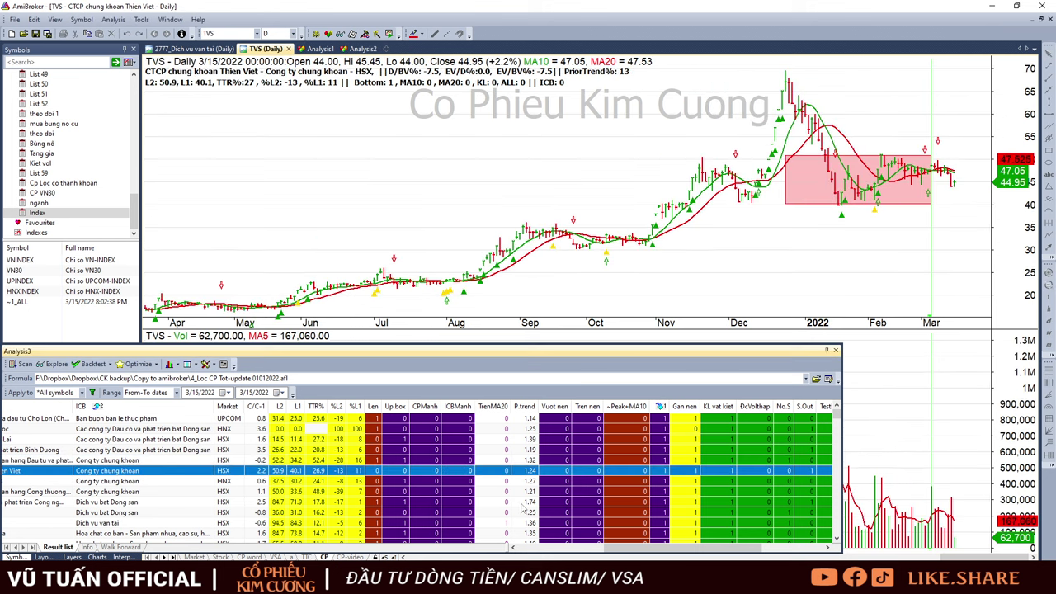
key("Down")
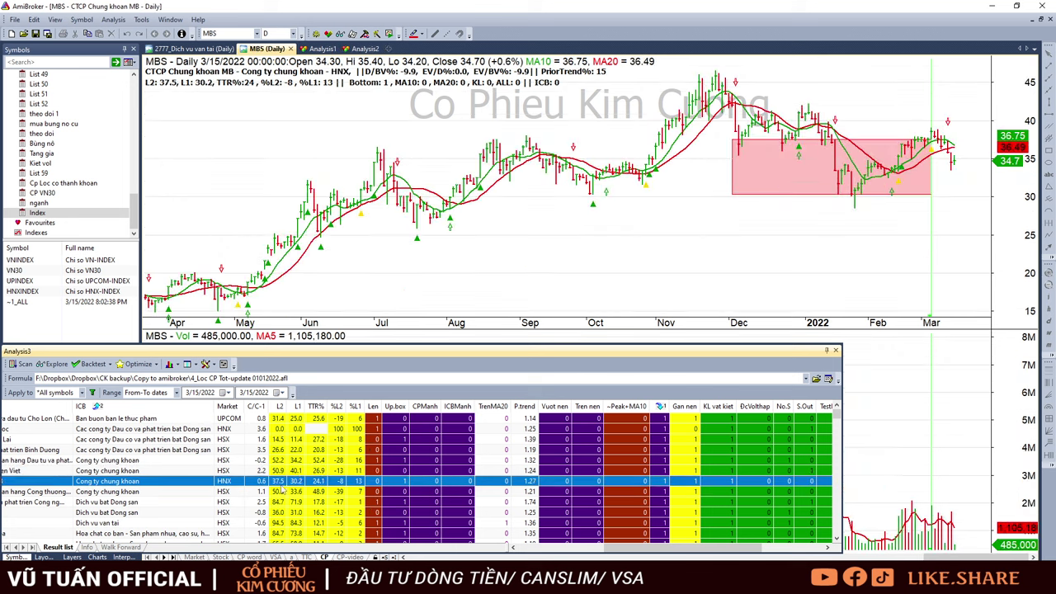
left_click(950, 549)
Step: Review the daily charts of the basic chemicals stocks from PHR and BMP to HII, including PHR's 3/15/2022 bar
scroll(124, 485, "down", 2)
left_click(142, 473)
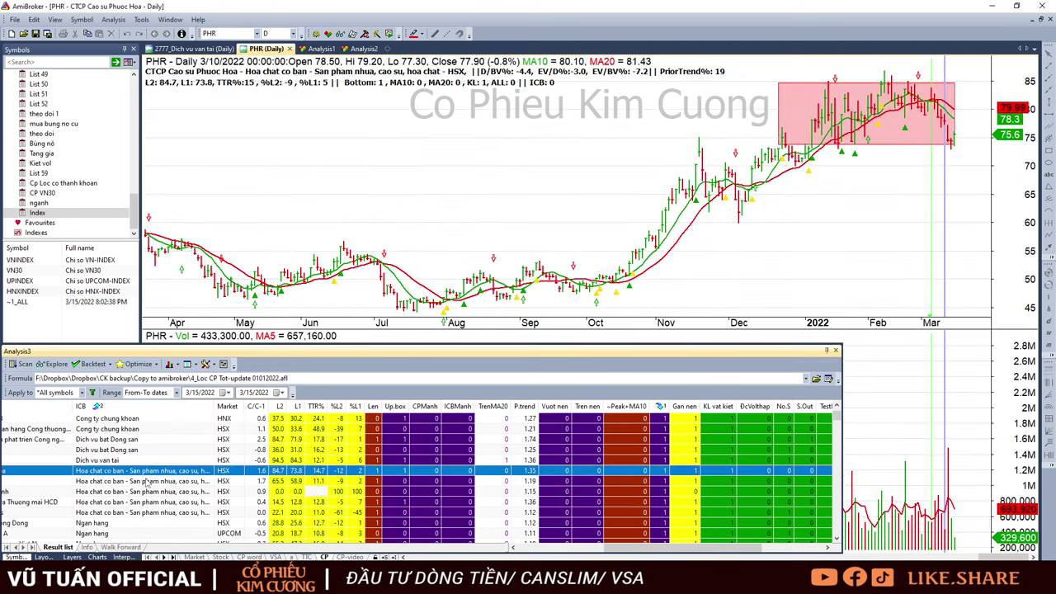
left_click(982, 496)
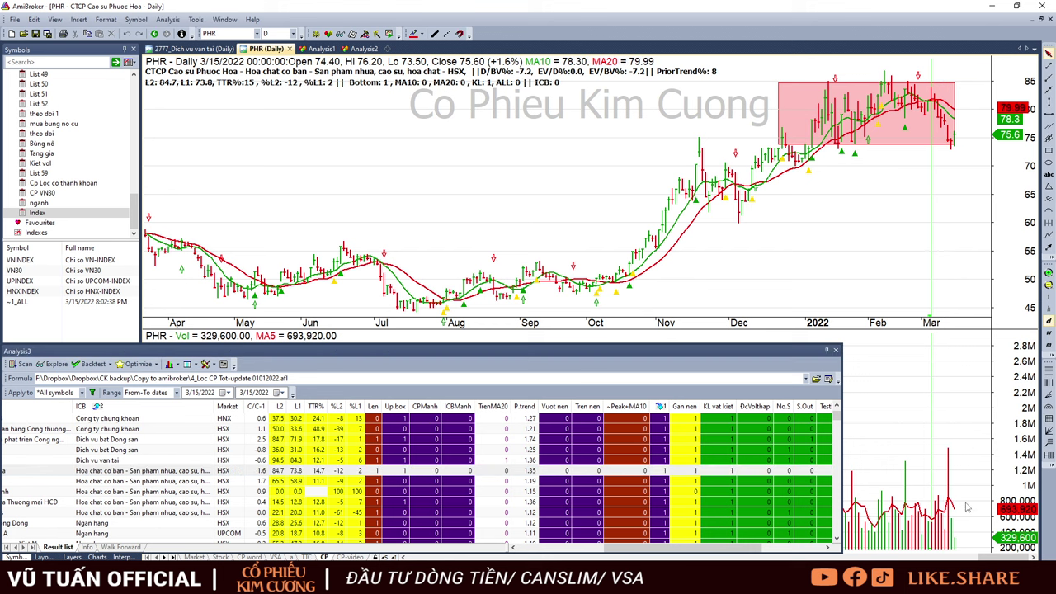
left_click(166, 484)
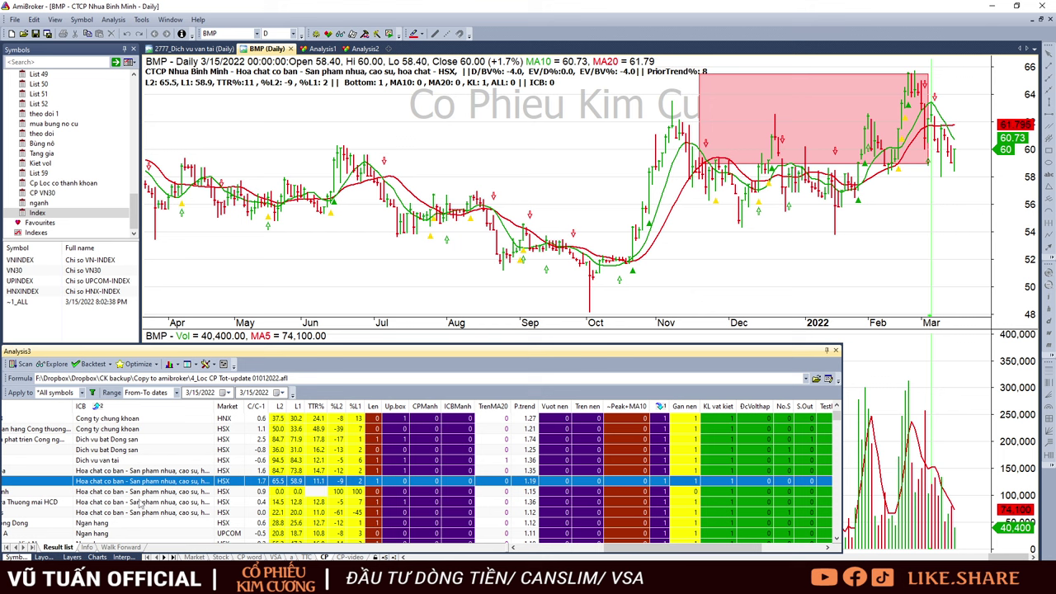
key("Down")
key("Down")
key("Down")
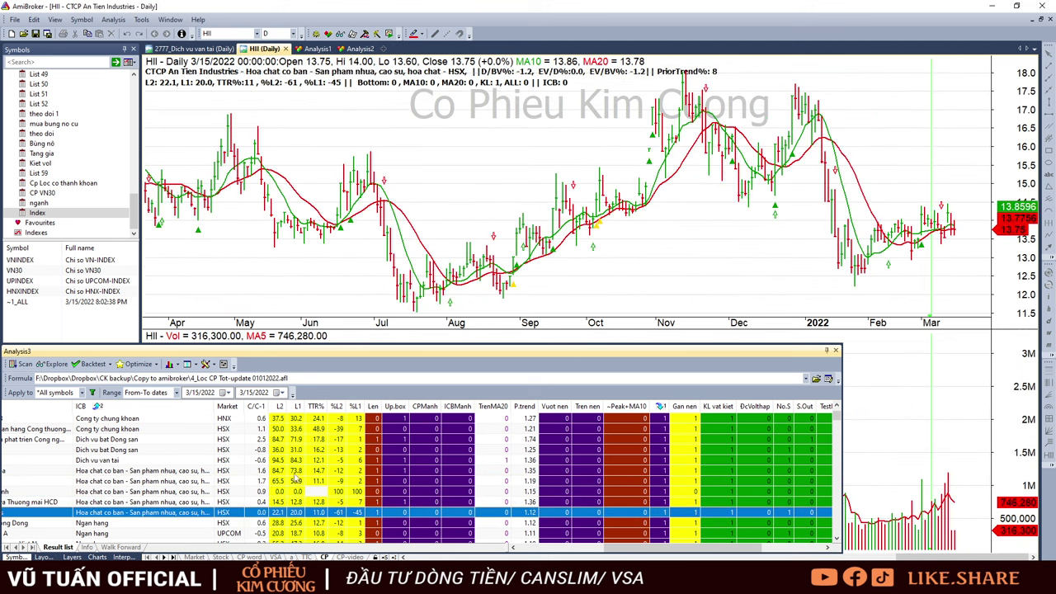
Step: Review the daily charts of the bank stocks from OCB through TCB to BID
scroll(257, 479, "down", 3)
left_click(111, 431)
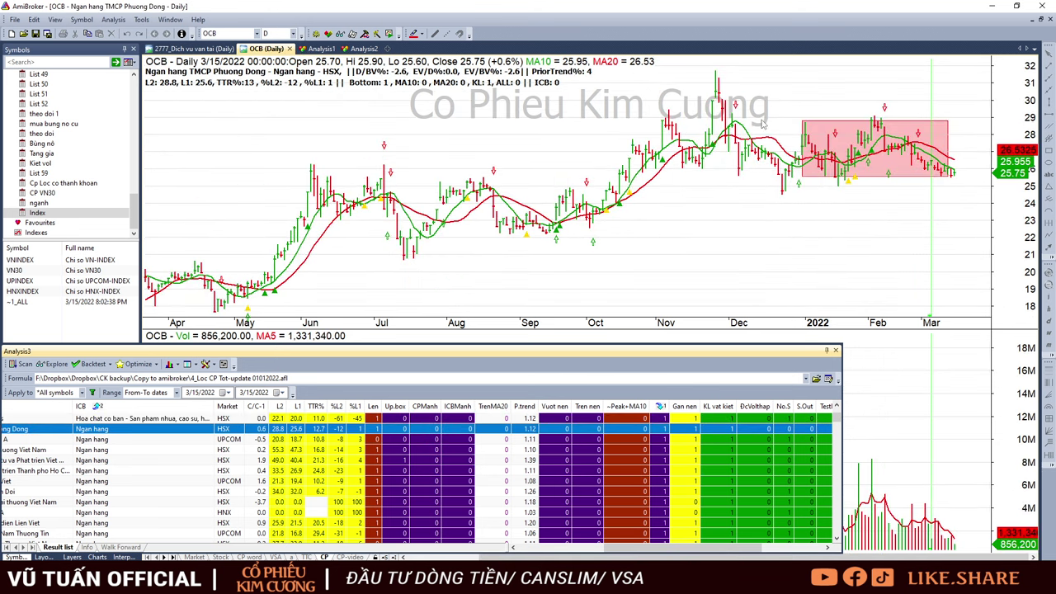
key("Down")
key("Down")
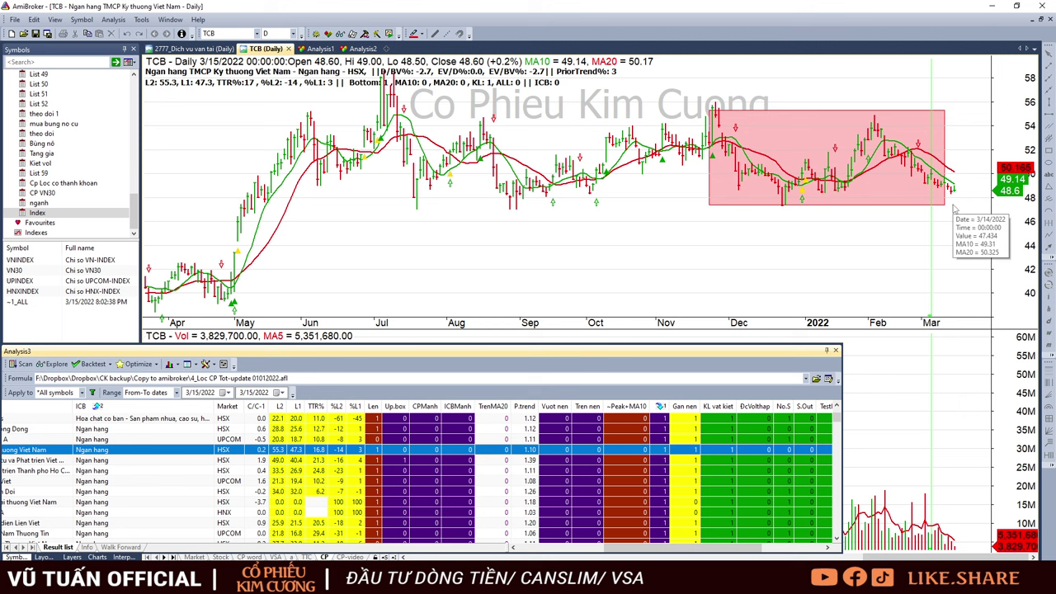
key("Down")
key("Up")
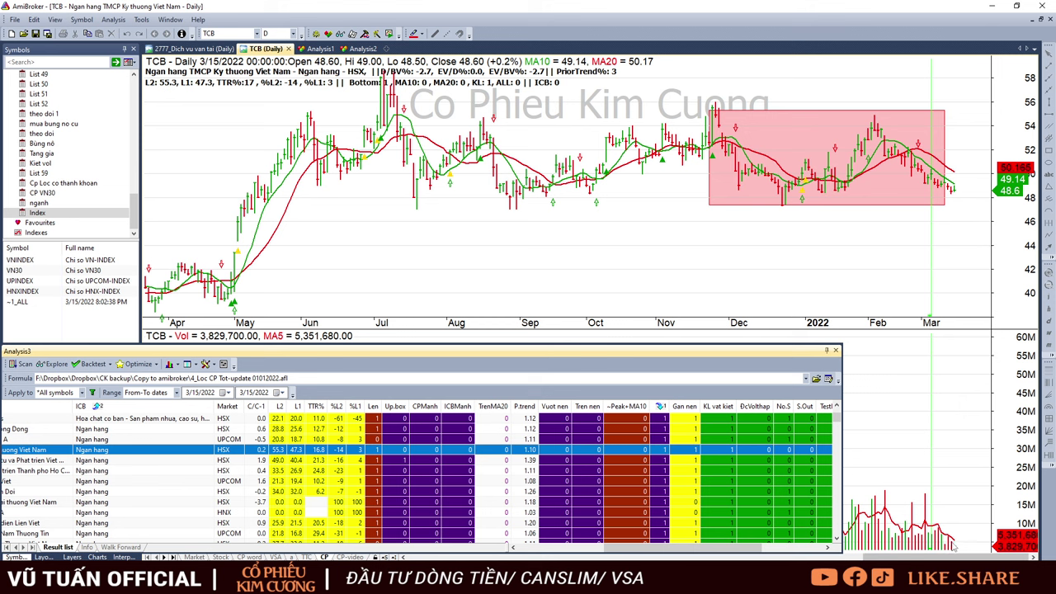
key("Down")
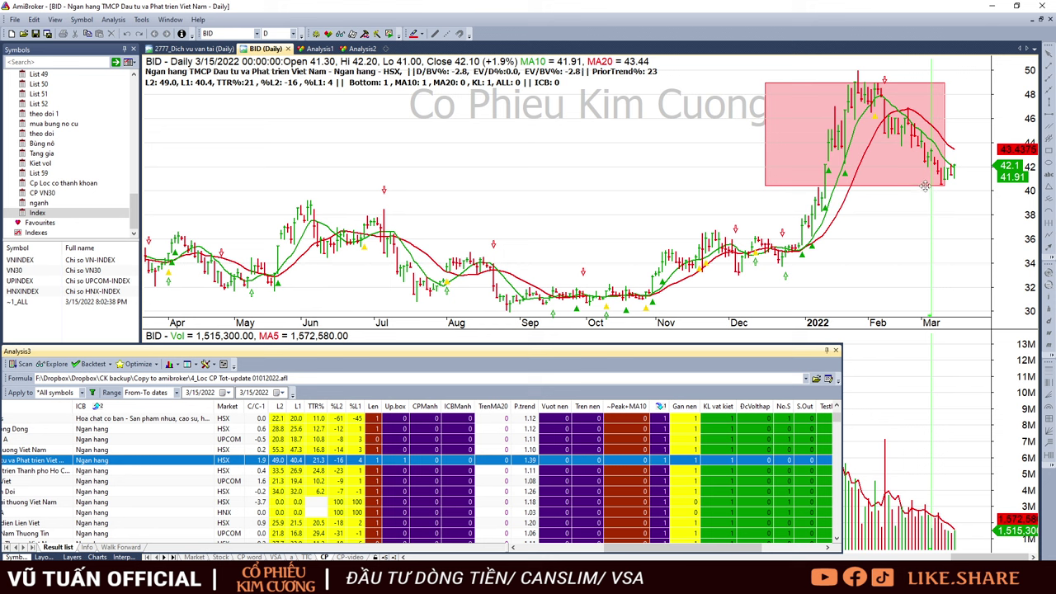
Step: Step through the remaining bank stocks' daily charts after BID, including VCB, to LPB
key("Down")
key("Down")
key("Down")
key("Down")
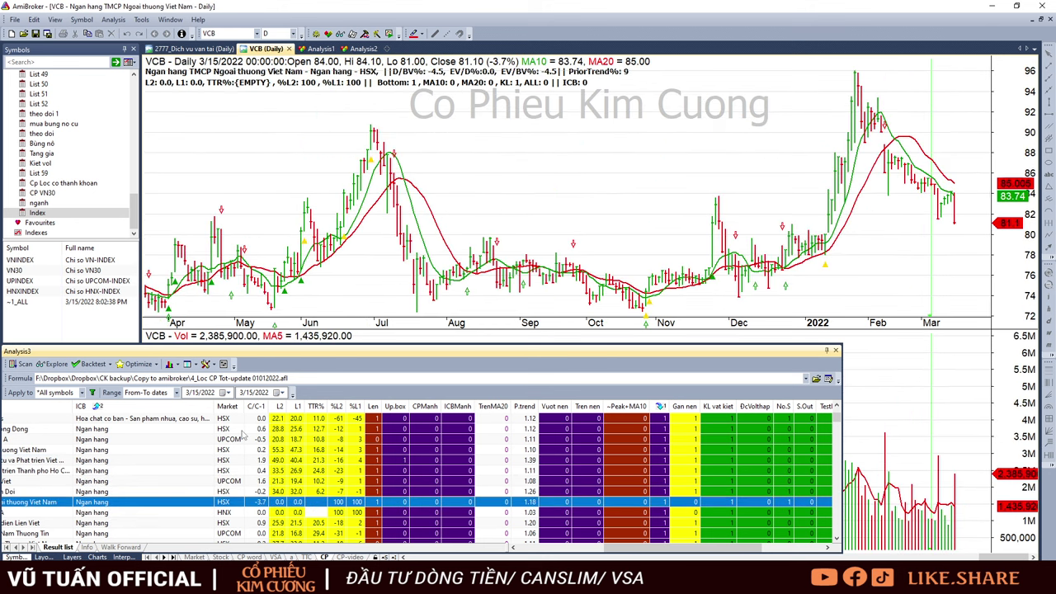
key("Down")
key("Down")
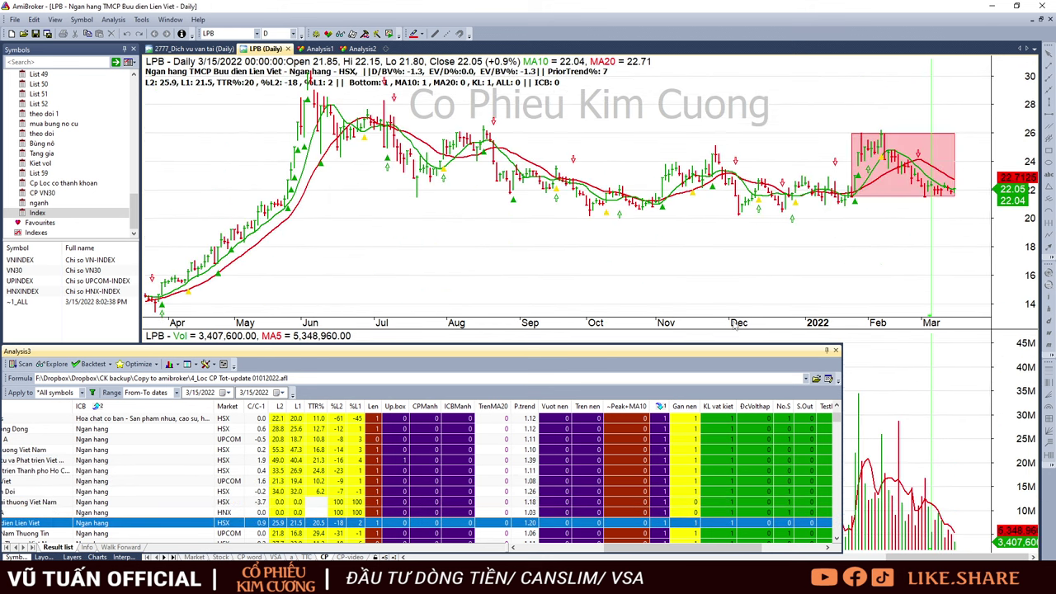
Step: Move on through VBB to CTG's daily chart and extend CTG's price box to the 3/15/2022 bar, down to about 31.9
key("Down")
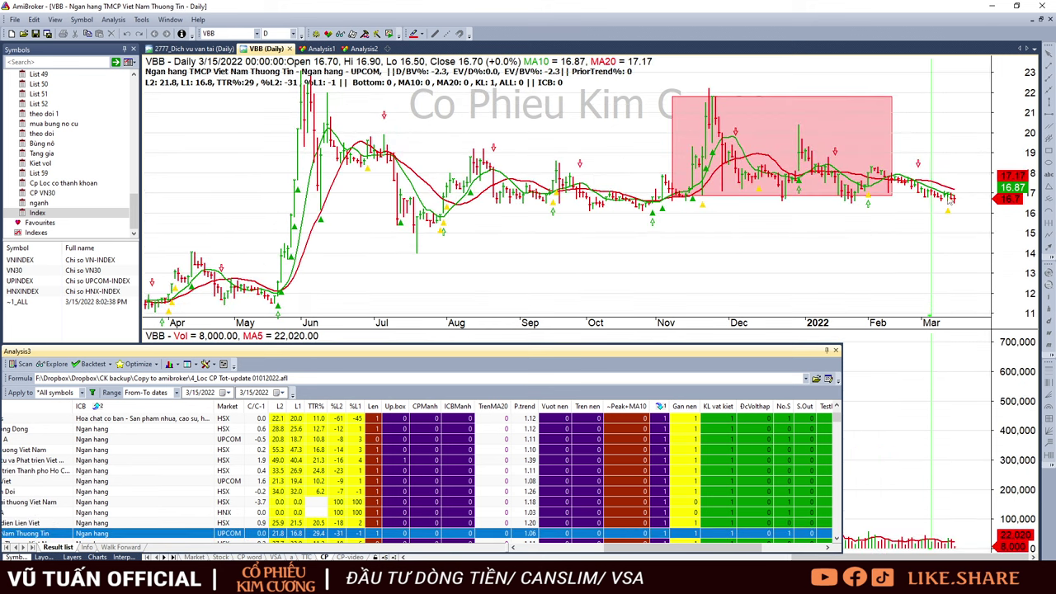
key("Down")
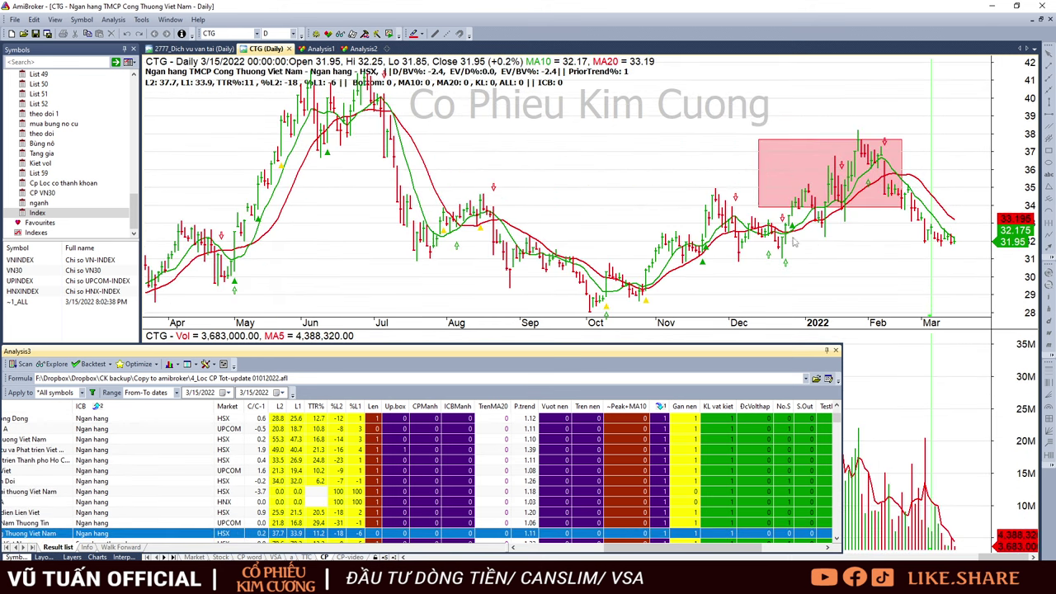
left_click(948, 543)
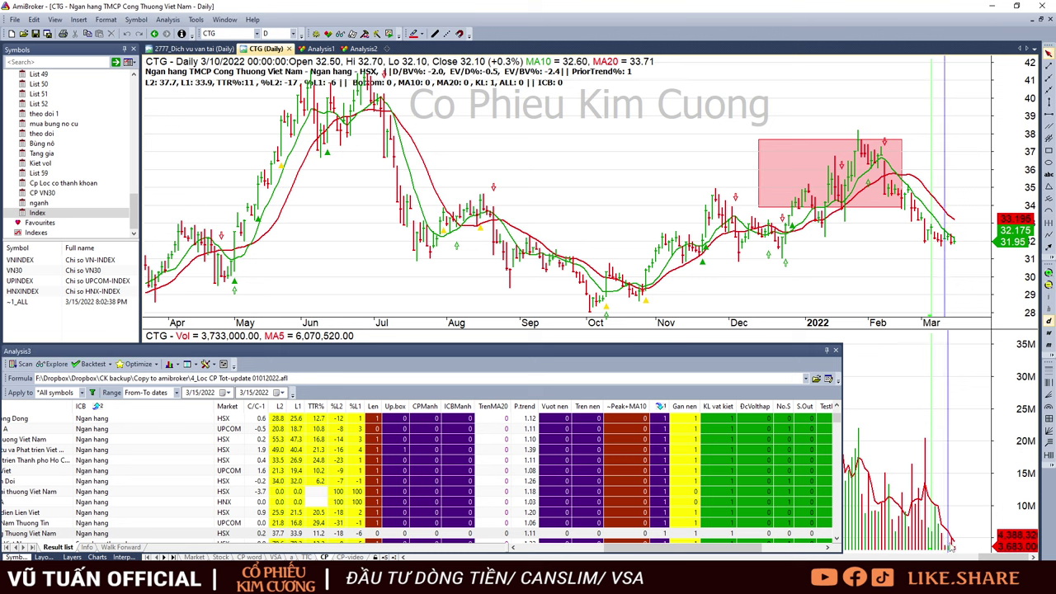
left_click(901, 206)
left_click_drag(900, 206, 955, 241)
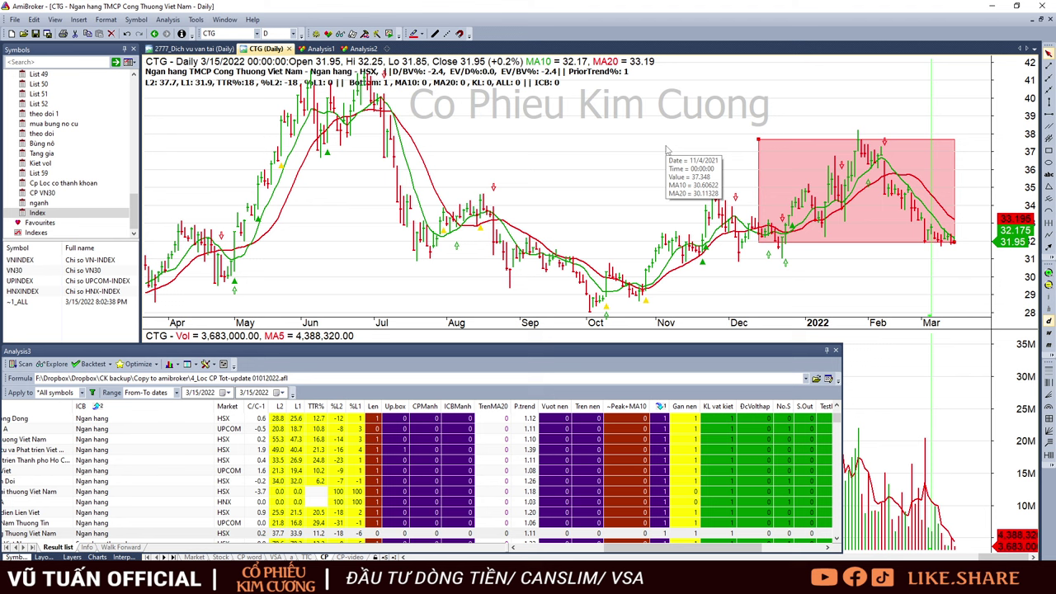
Step: Open the food stock DBC's daily chart and extend its price box to the 3/15/2022 bar, with its lower edge at about 70.0
scroll(259, 517, "down", 1)
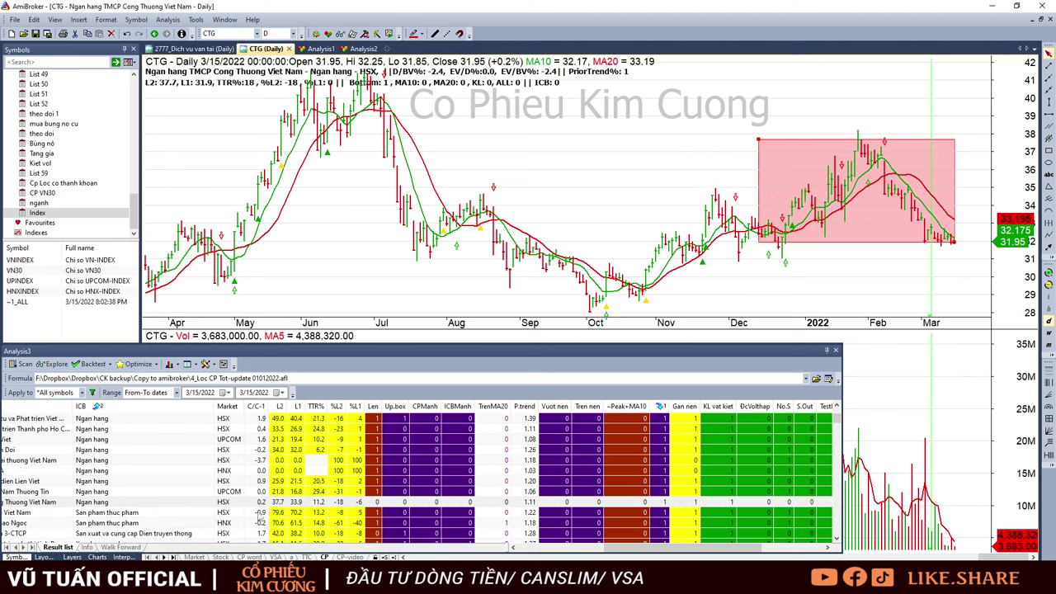
left_click(152, 513)
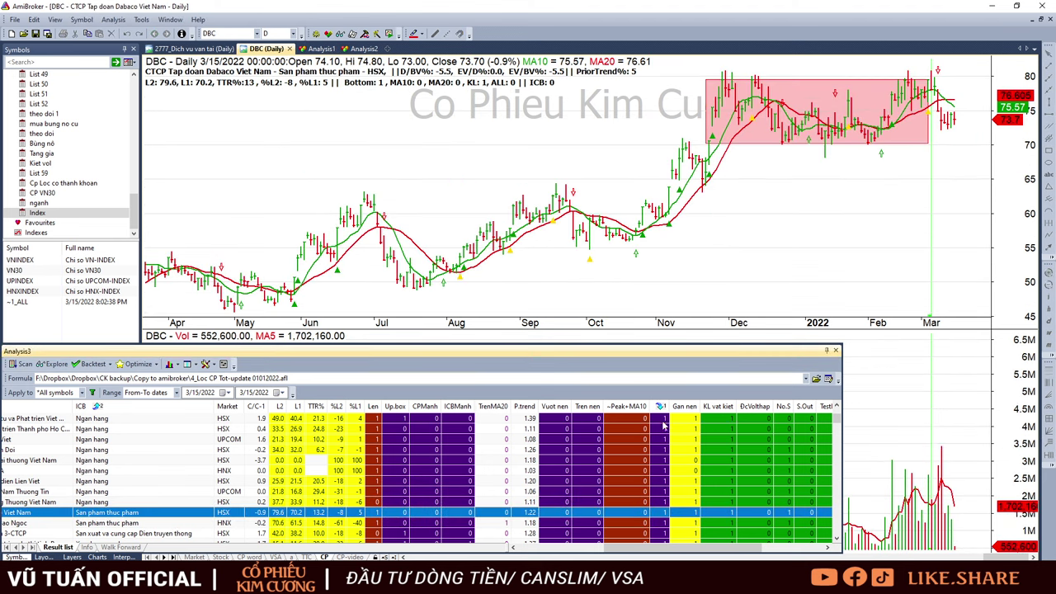
left_click(924, 112)
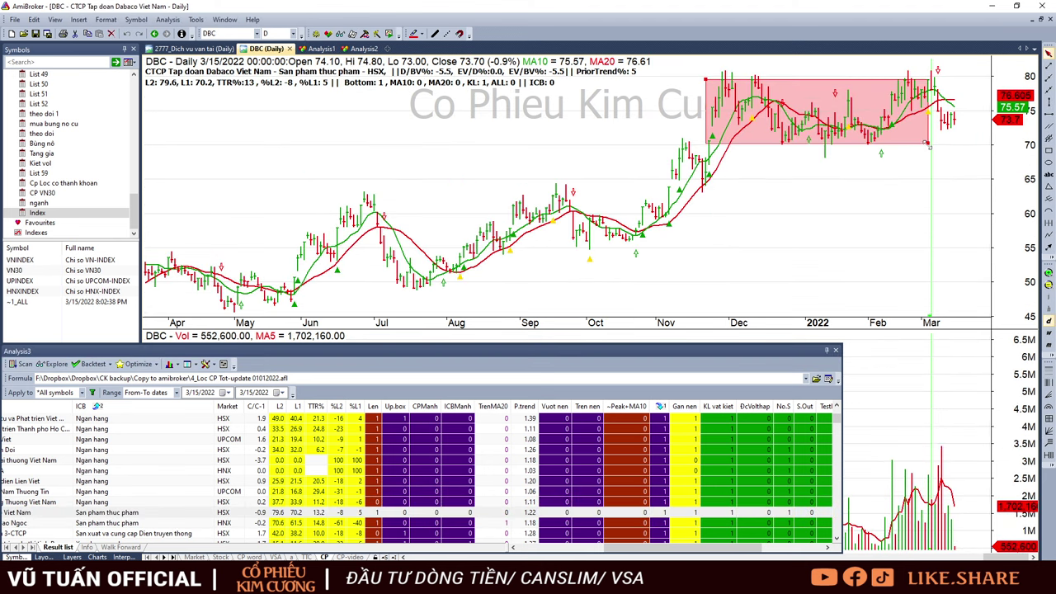
left_click_drag(929, 144, 954, 145)
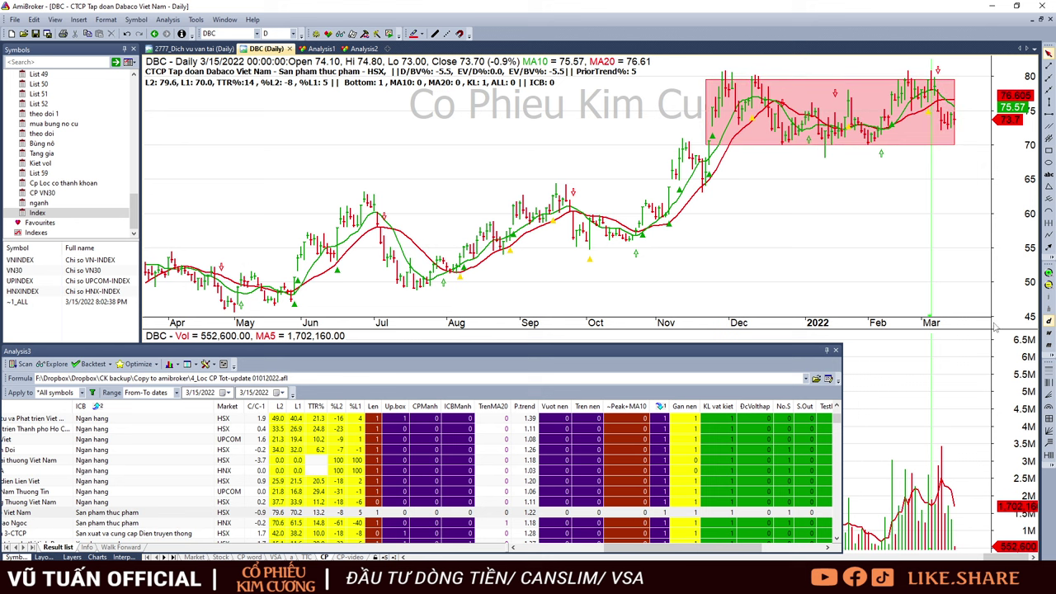
Step: Review the daily charts of the food stock BNA and the construction stock UDC
scroll(152, 499, "down", 2)
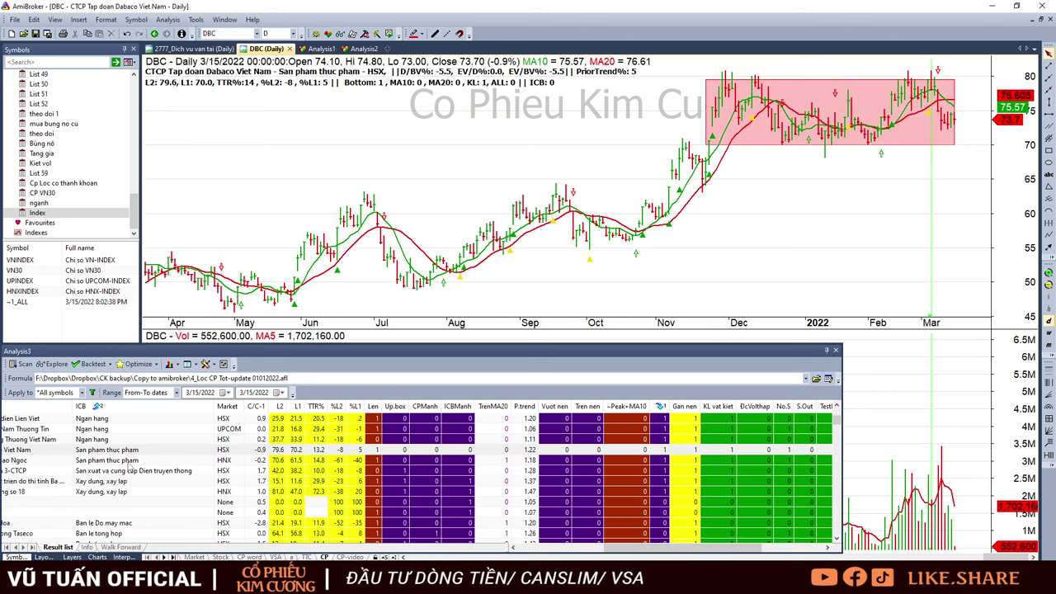
left_click(128, 461)
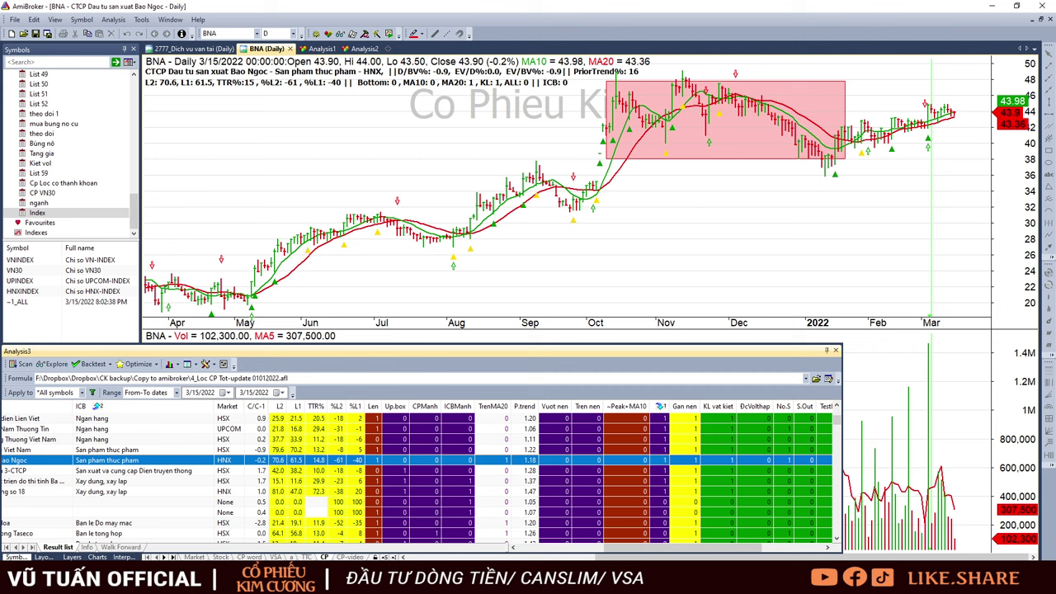
left_click(115, 470)
left_click(113, 480)
scroll(114, 478, "up", 4)
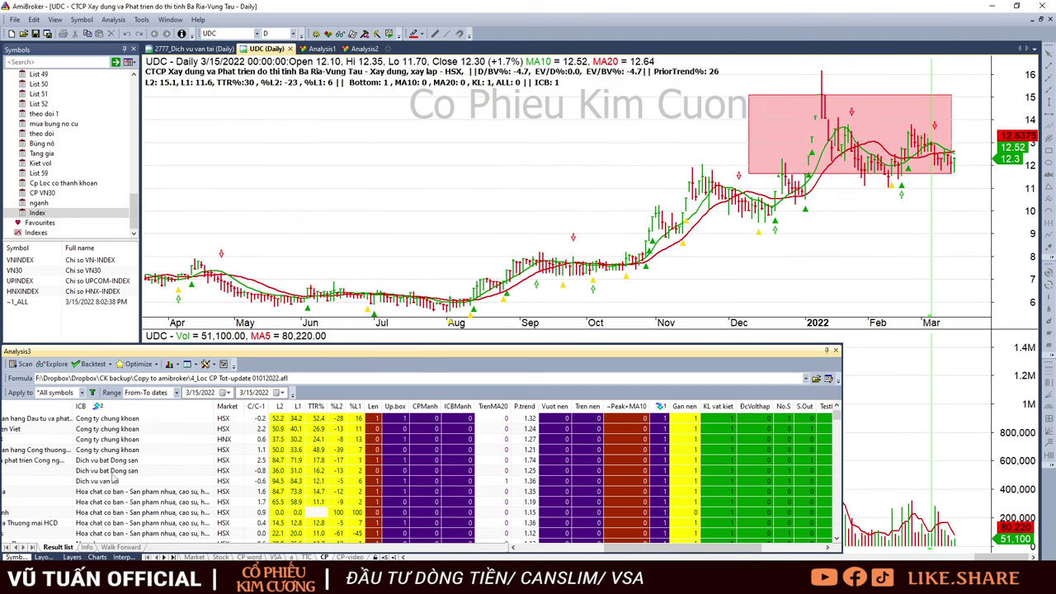
Step: Revisit the daily charts of TCB, DBC and BNA from the filtered stock results
scroll(120, 495, "down", 2)
left_click(116, 500)
scroll(128, 487, "down", 3)
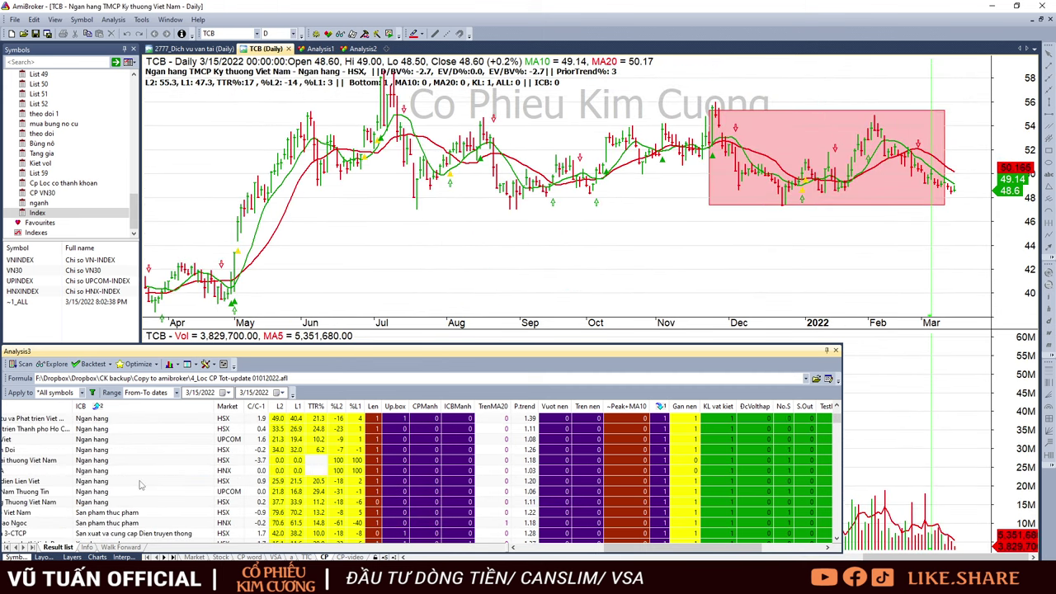
left_click(135, 513)
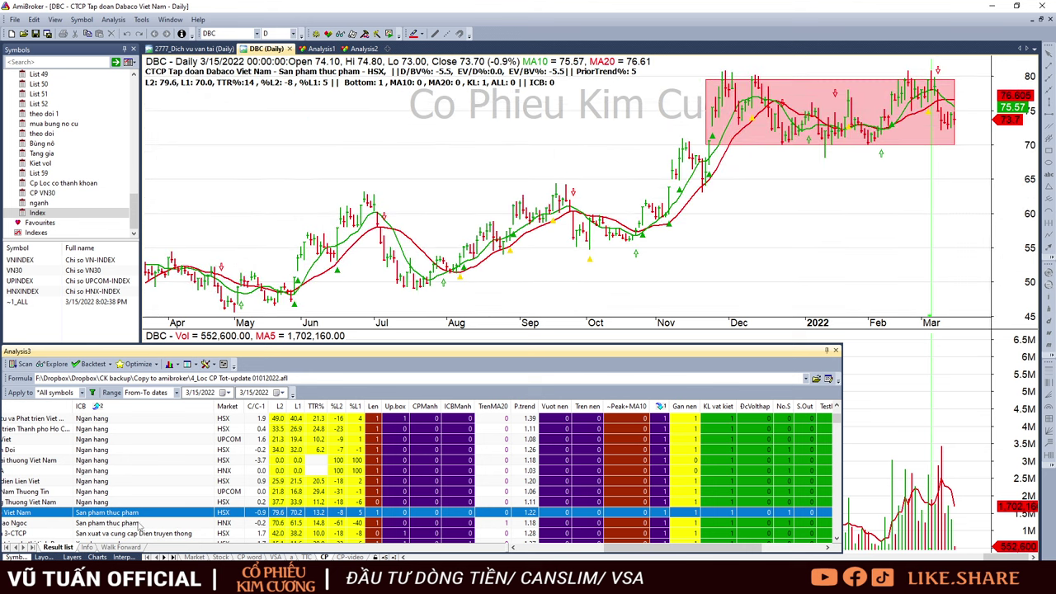
left_click(139, 526)
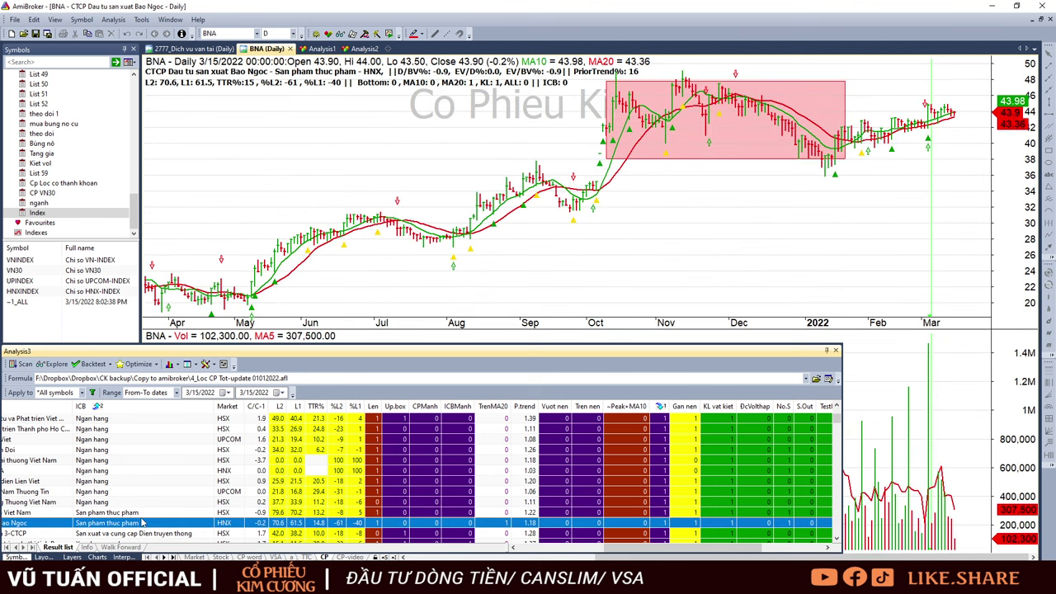
scroll(142, 520, "up", 5)
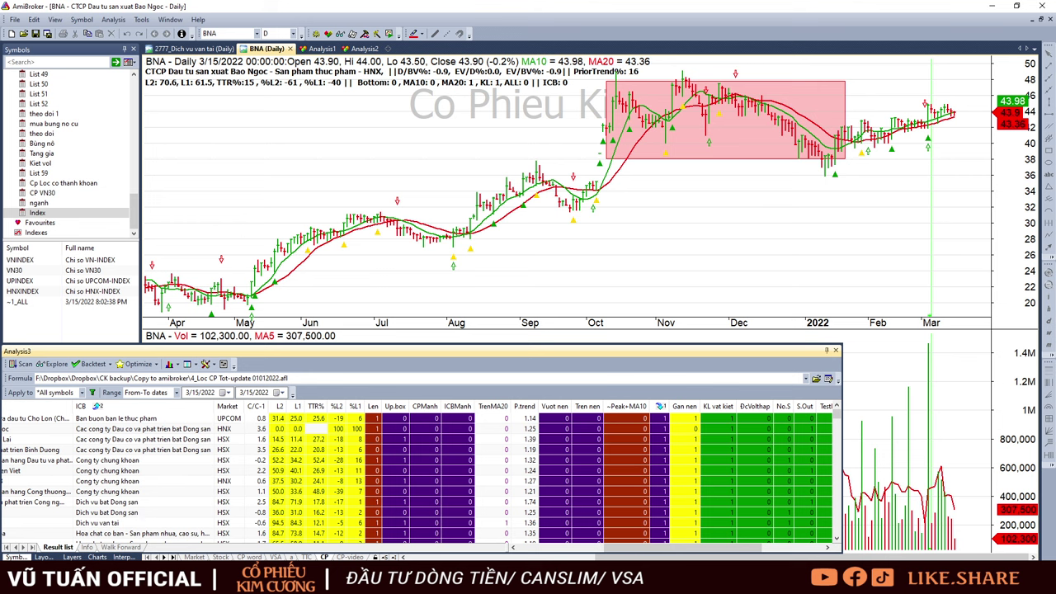
Step: Switch to the CP Kim Cương 16.03.2022 Excel workbook, look over its stock table, and return to the 16/03/2022 title image in Photos
key("alt+Tab")
left_click_drag(94, 241, 92, 452)
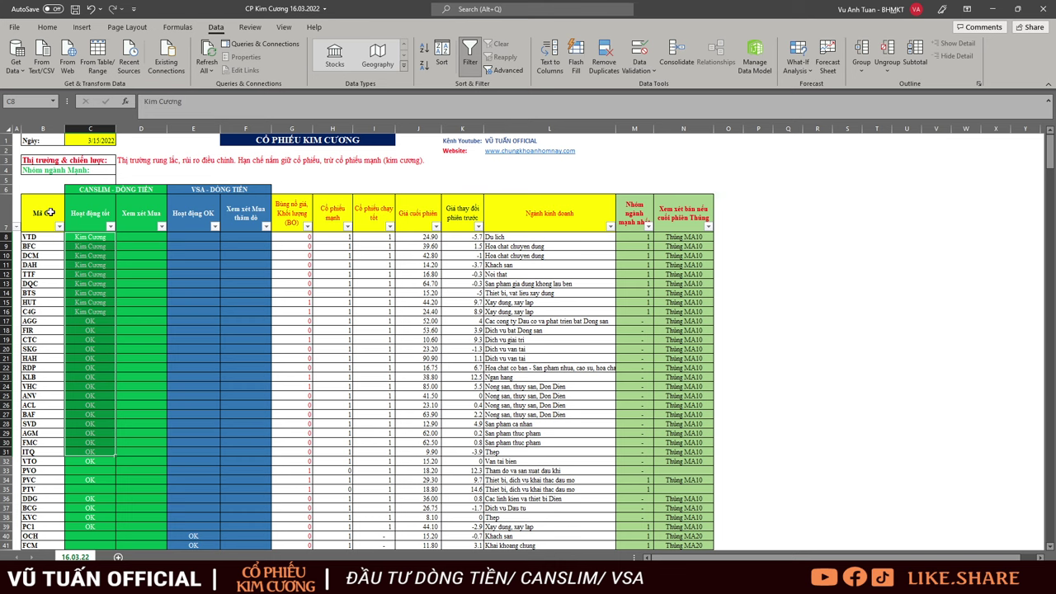
left_click_drag(46, 213, 693, 490)
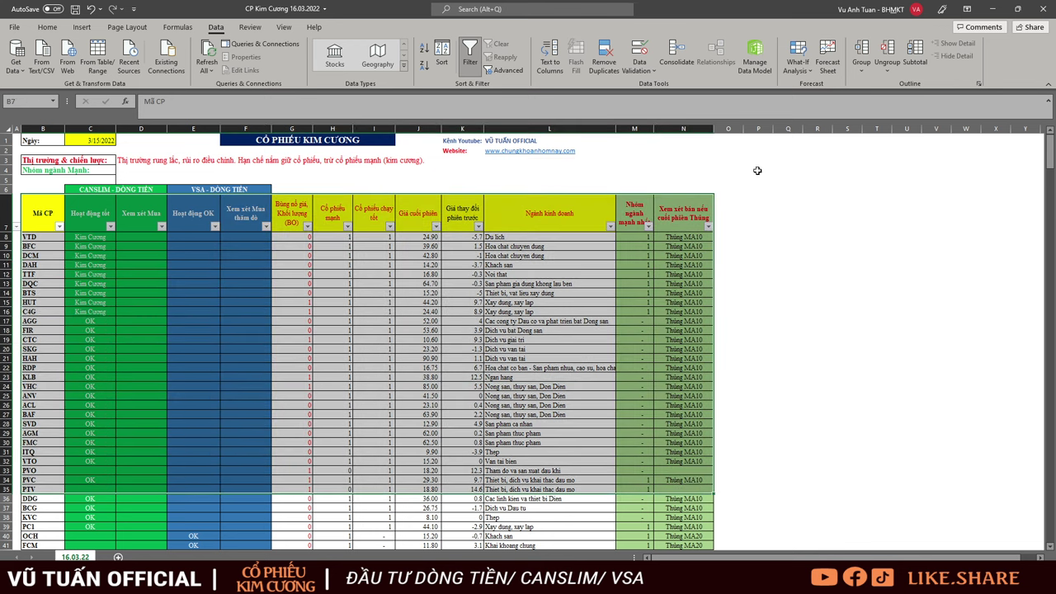
left_click_drag(730, 169, 780, 237)
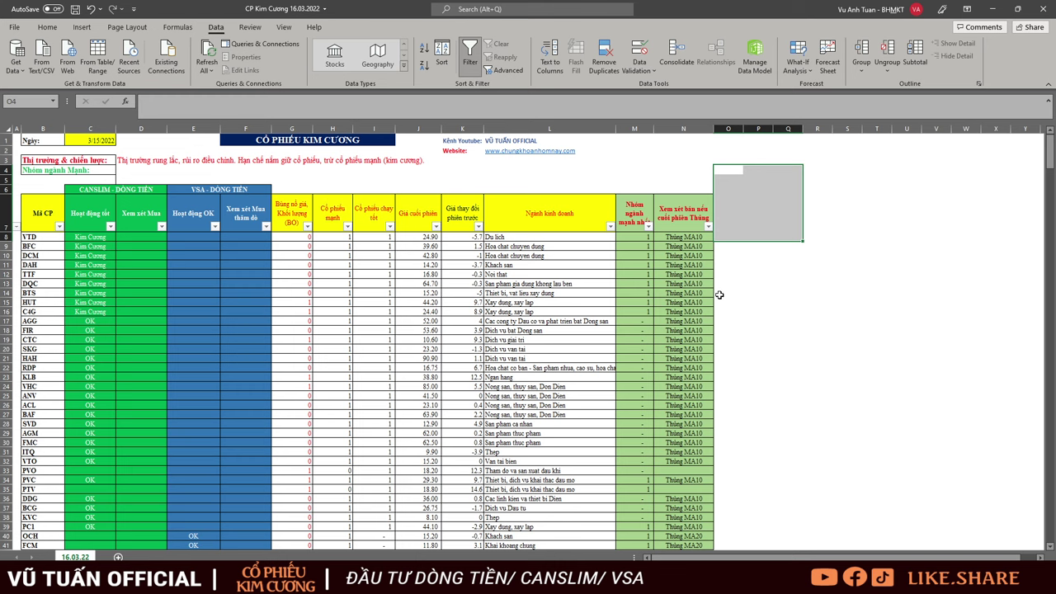
left_click(667, 187)
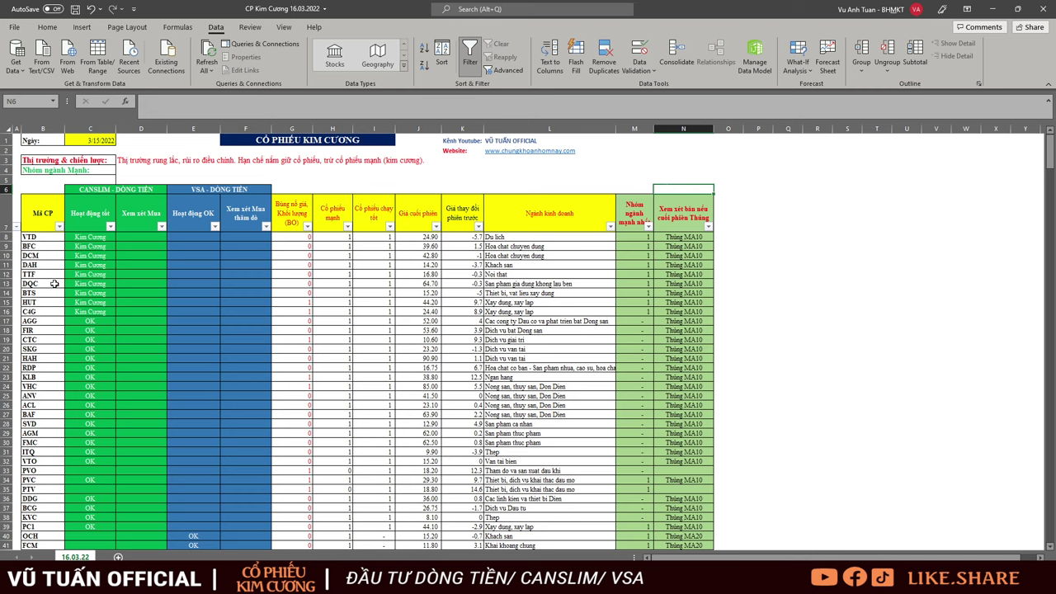
left_click_drag(19, 206, 639, 471)
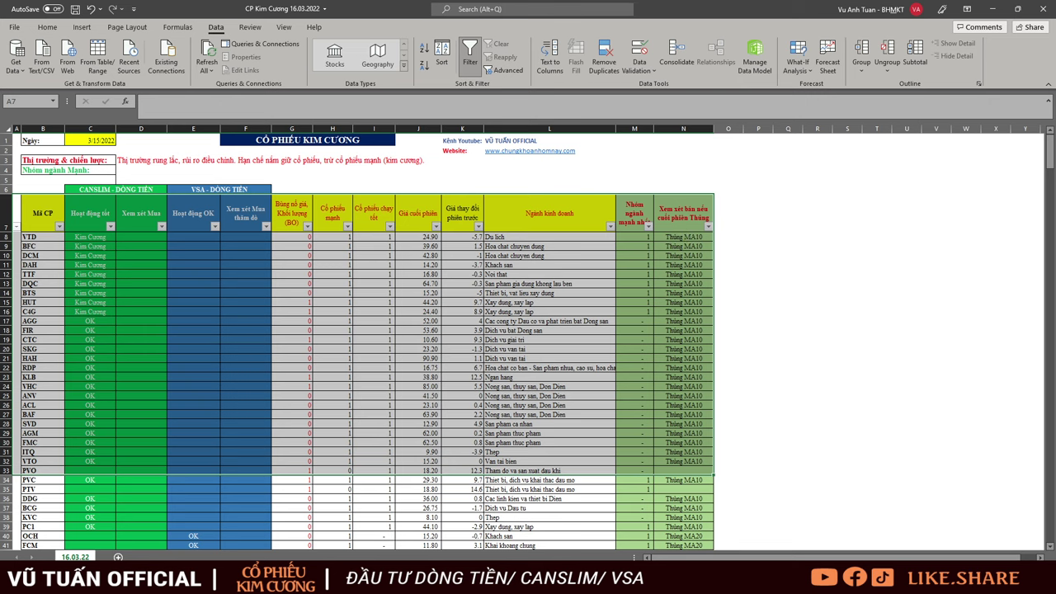
key("alt+Tab")
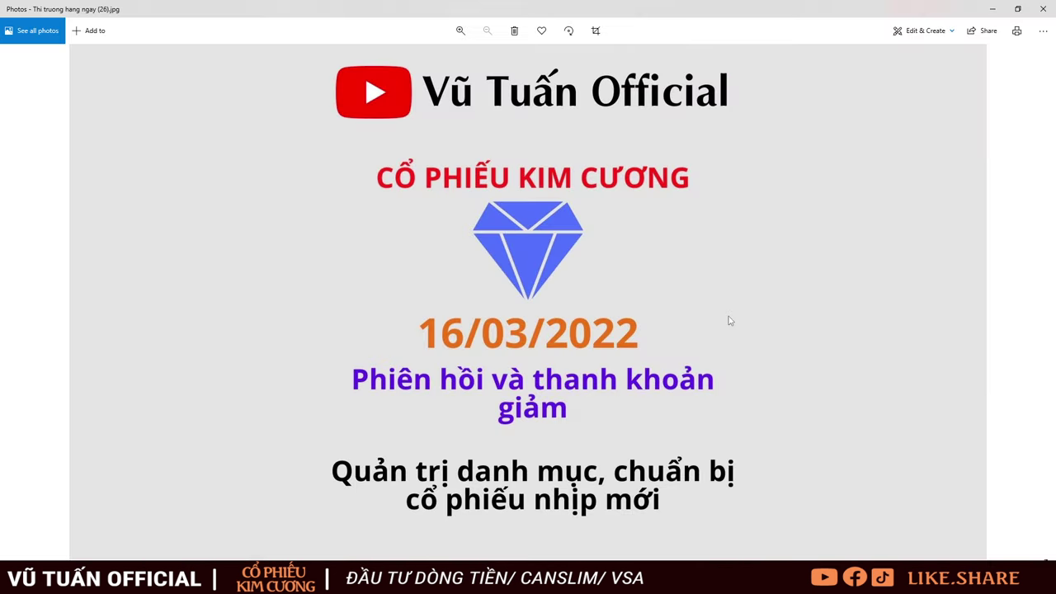